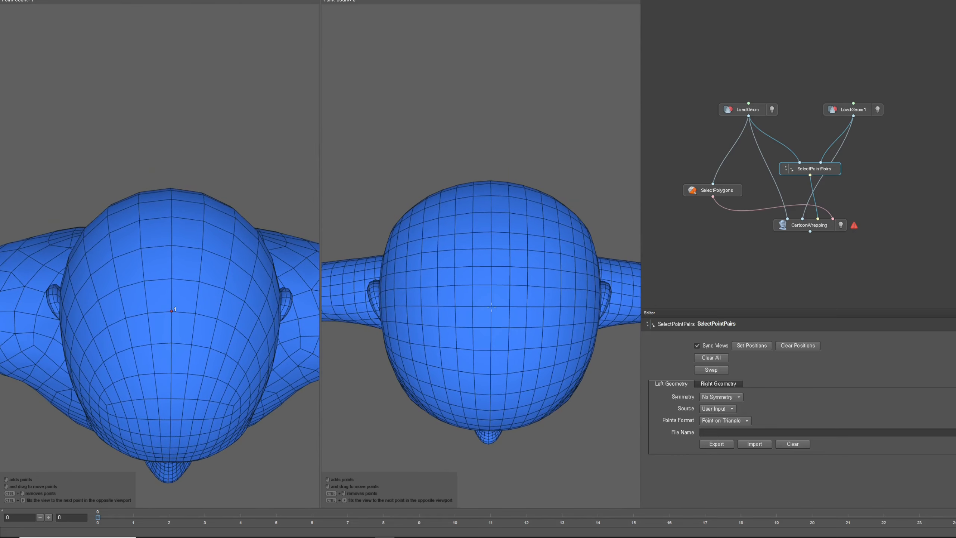
Place a correspondence point on the tip of the male model's nose
left_click_drag(226, 310, 198, 147, "alt")
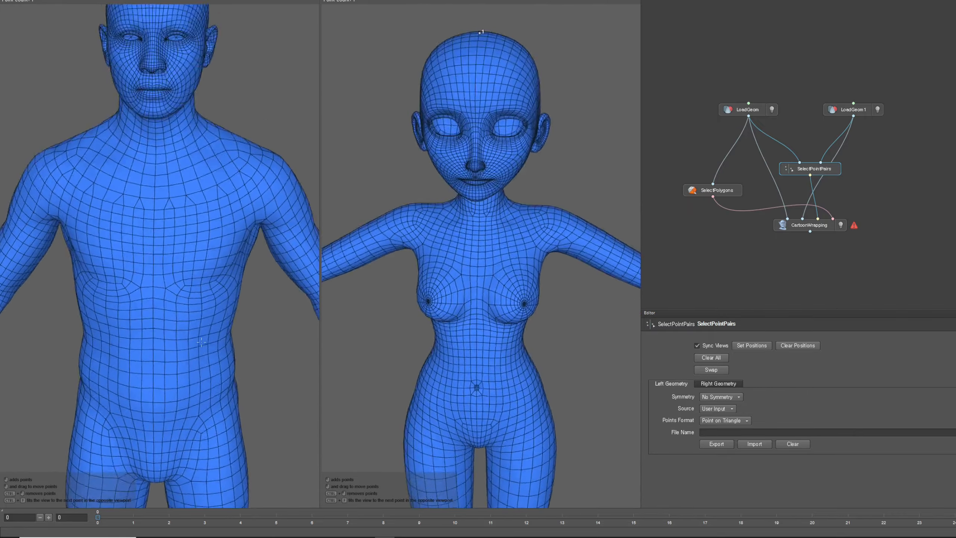
middle_click_drag(197, 134, 187, 348, "alt")
right_click_drag(187, 349, 158, 310, "alt")
middle_click_drag(158, 310, 159, 266, "alt")
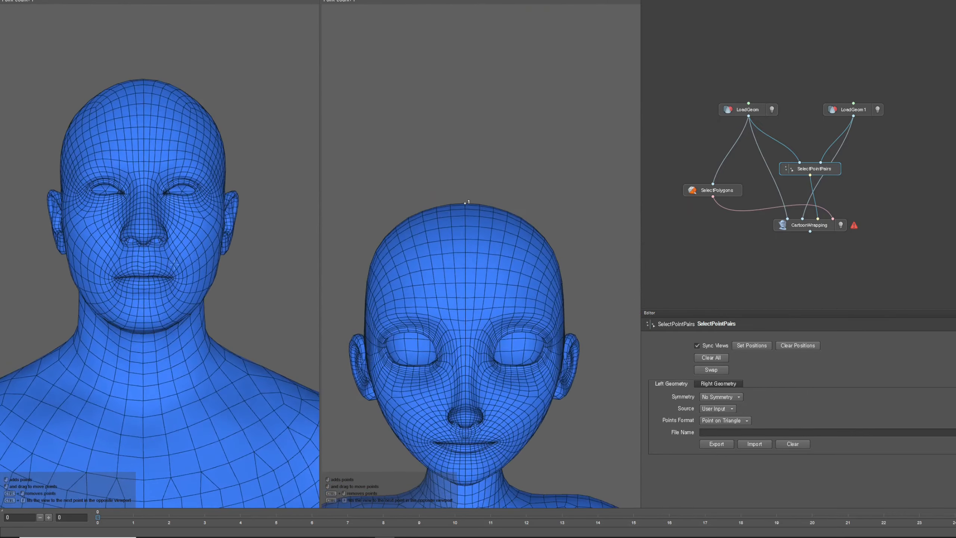
right_click_drag(160, 265, 130, 227, "alt")
middle_click_drag(130, 227, 140, 286, "alt")
right_click_drag(140, 286, 206, 284, "alt")
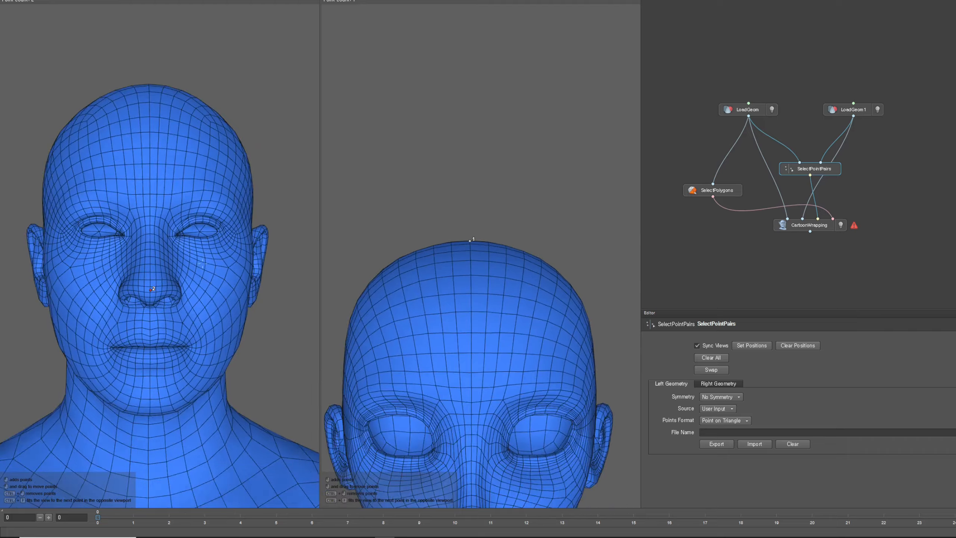
Place the matching nose-tip point on the cartoon female model
left_click_drag(205, 284, 147, 269, "alt")
middle_click_drag(148, 269, 282, 227, "alt")
left_click_drag(282, 227, 152, 233, "alt")
middle_click_drag(151, 233, 192, 232, "alt")
left_click_drag(192, 232, 313, 259, "alt")
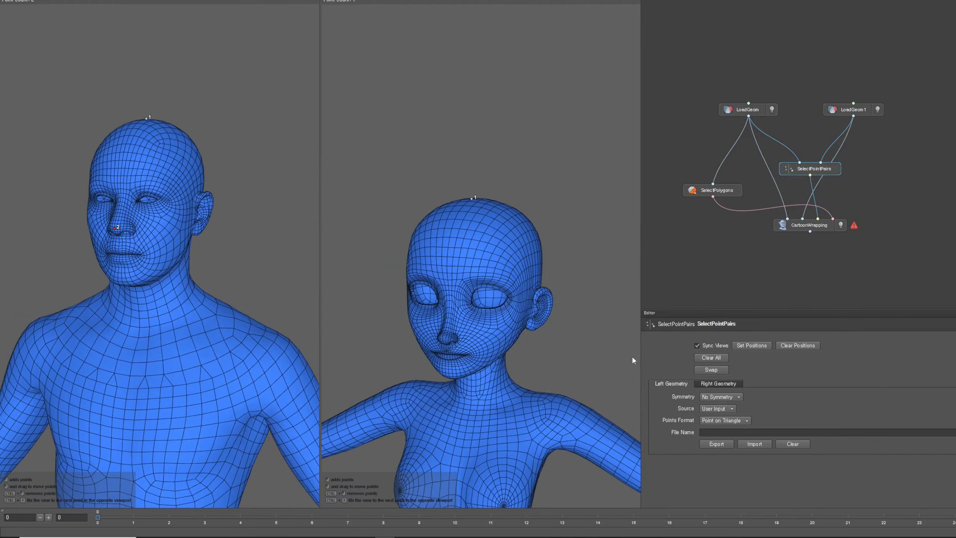
right_click_drag(634, 361, 477, 365, "alt")
left_click_drag(477, 365, 508, 352, "alt")
middle_click_drag(509, 353, 523, 269, "alt")
right_click_drag(523, 269, 570, 283, "alt")
middle_click_drag(569, 282, 545, 295, "alt")
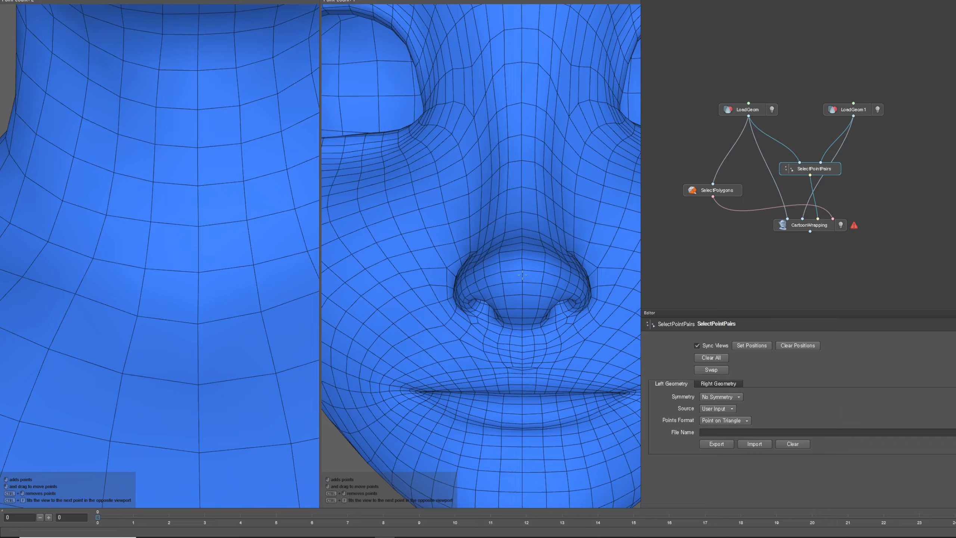
left_click(522, 275)
Examine the placement of the nose-tip points from the side and up close
right_click_drag(522, 274, 465, 281, "alt")
left_click_drag(465, 280, 372, 307, "alt")
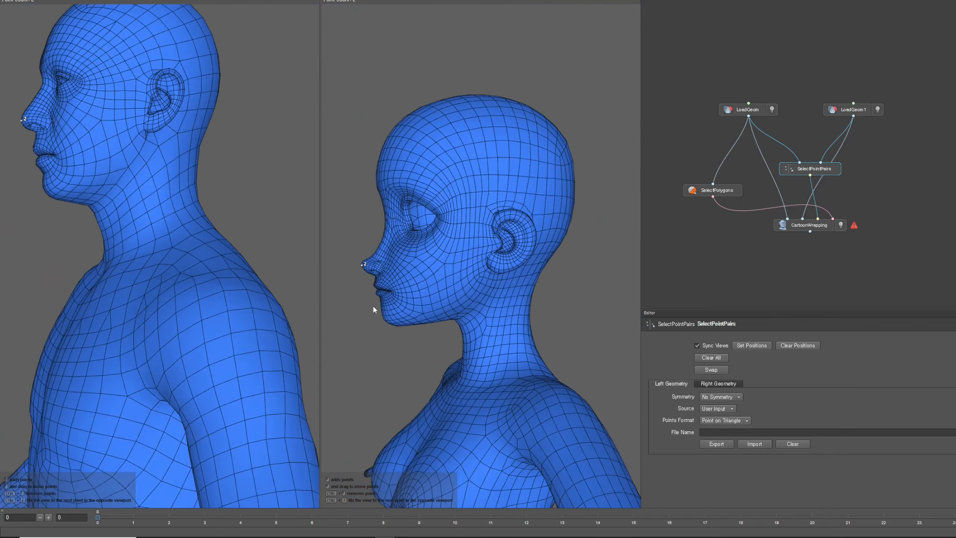
middle_click_drag(373, 307, 402, 294, "alt")
left_click_drag(402, 298, 475, 290, "alt")
middle_click_drag(475, 290, 410, 281, "alt")
right_click_drag(411, 281, 542, 288, "alt")
middle_click_drag(433, 260, 516, 288, "alt")
left_click_drag(516, 288, 475, 287, "alt")
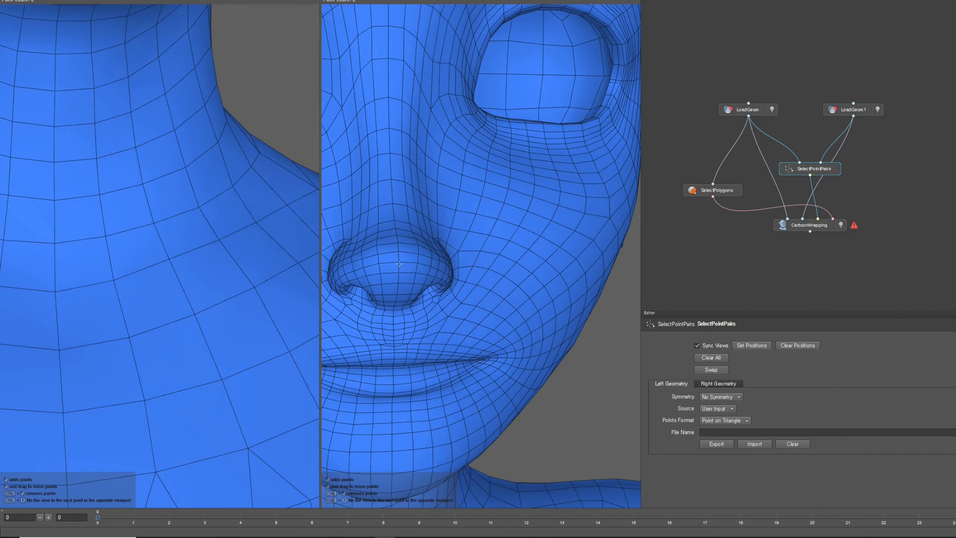
Place a matching point pair on the chins of the male and cartoon female models
right_click_drag(415, 265, 313, 271, "alt")
left_click(181, 200)
middle_click_drag(505, 399, 486, 241, "alt")
right_click_drag(485, 241, 535, 244, "alt")
left_click(503, 279)
Place a matching point pair on the navels of the two models
right_click_drag(503, 280, 407, 279, "alt")
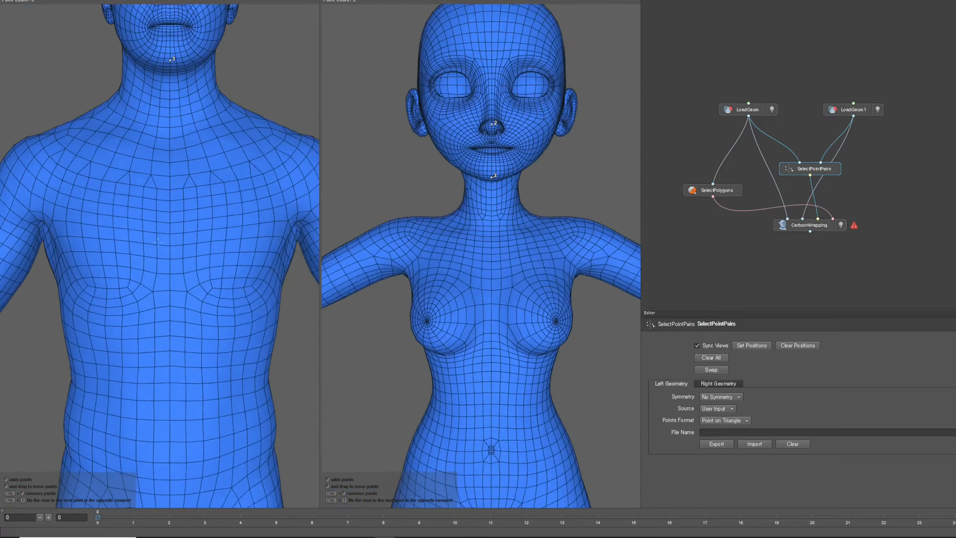
middle_click_drag(407, 377, 399, 226, "alt")
left_click(160, 239)
right_click_drag(407, 263, 407, 294, "alt")
left_click(489, 299)
middle_click_drag(407, 150, 410, 320, "alt")
left_click_drag(411, 321, 425, 331, "alt")
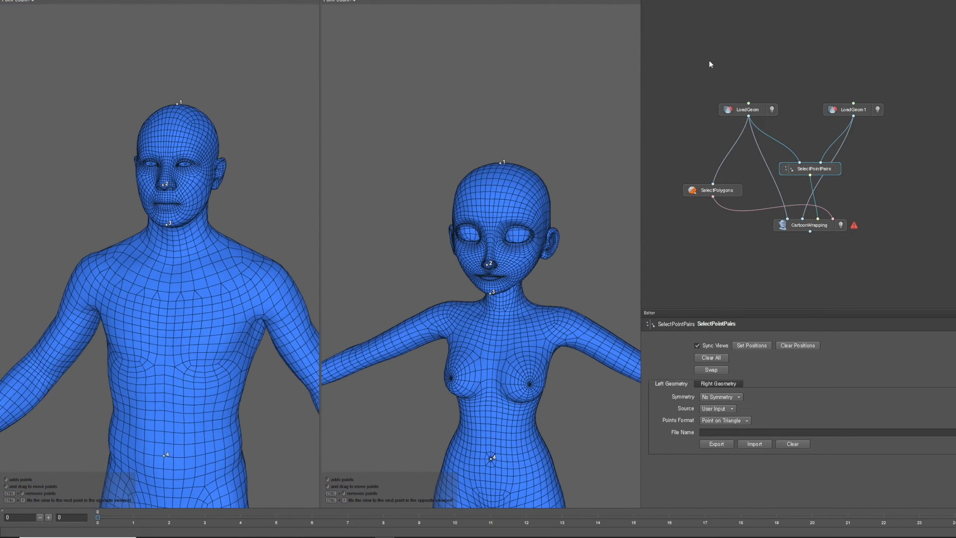
Add a LoadImage node with BodyBaseColor.jpg, connect it to the LoadGeom node and view the textured male body
left_click(710, 61)
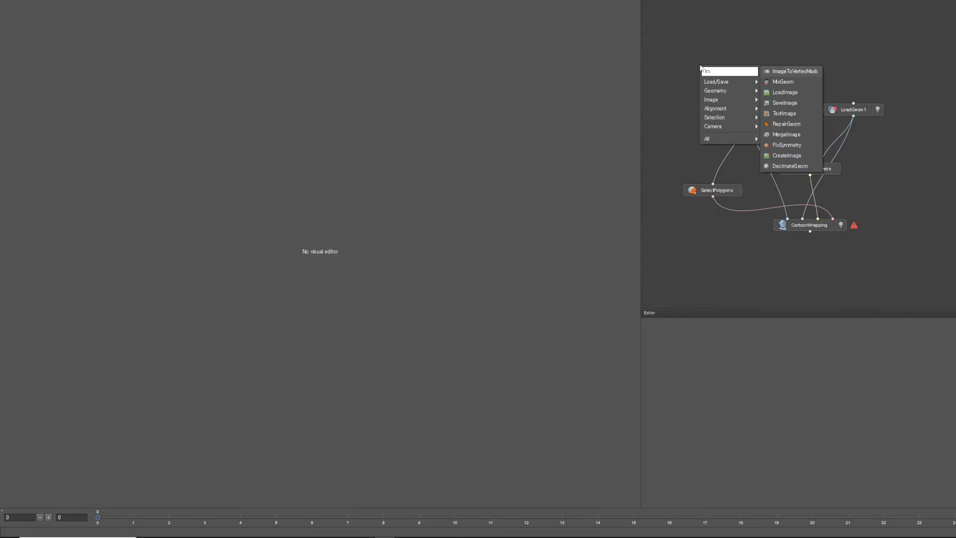
left_click(797, 91)
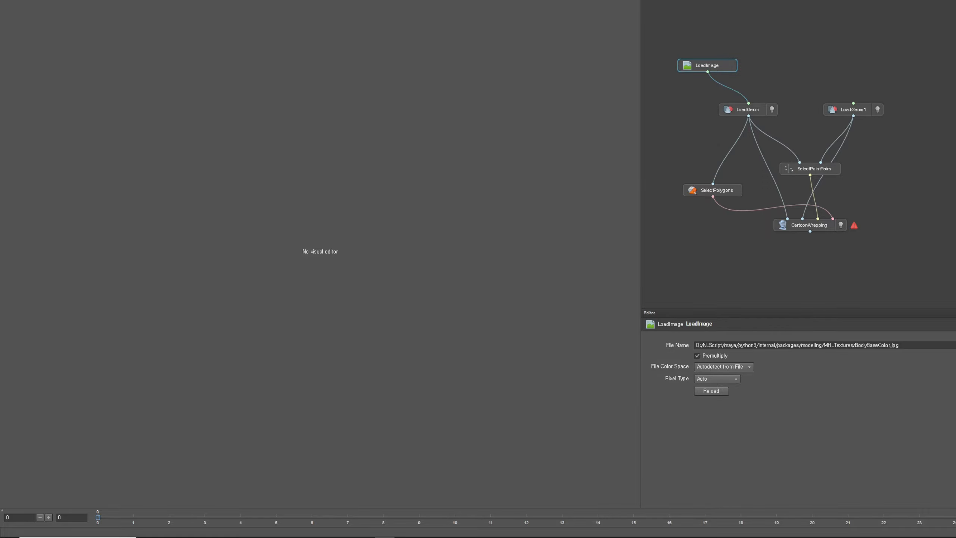
left_click(128, 0)
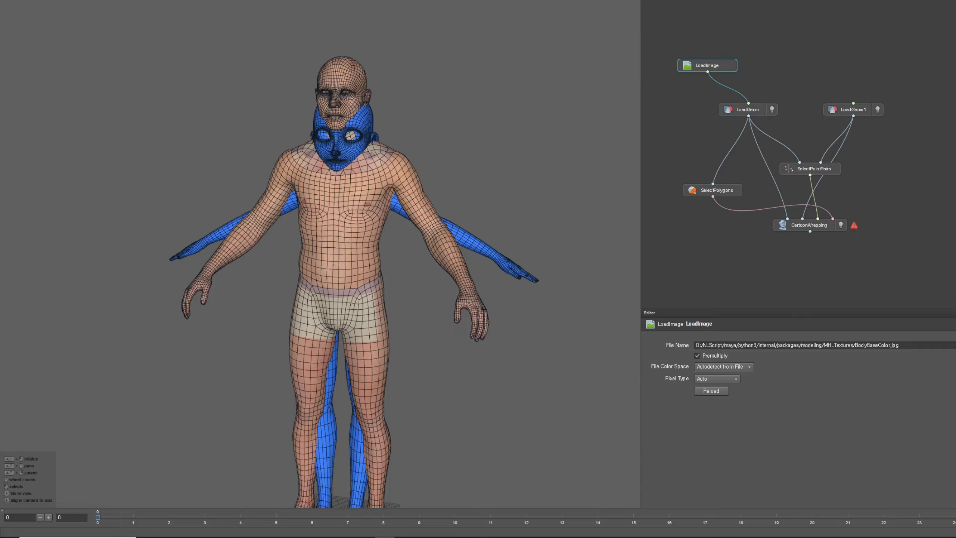
left_click(45, 1)
Reopen the SelectPointPairs node and place a matching point pair at the crotch of both models
left_click(815, 172)
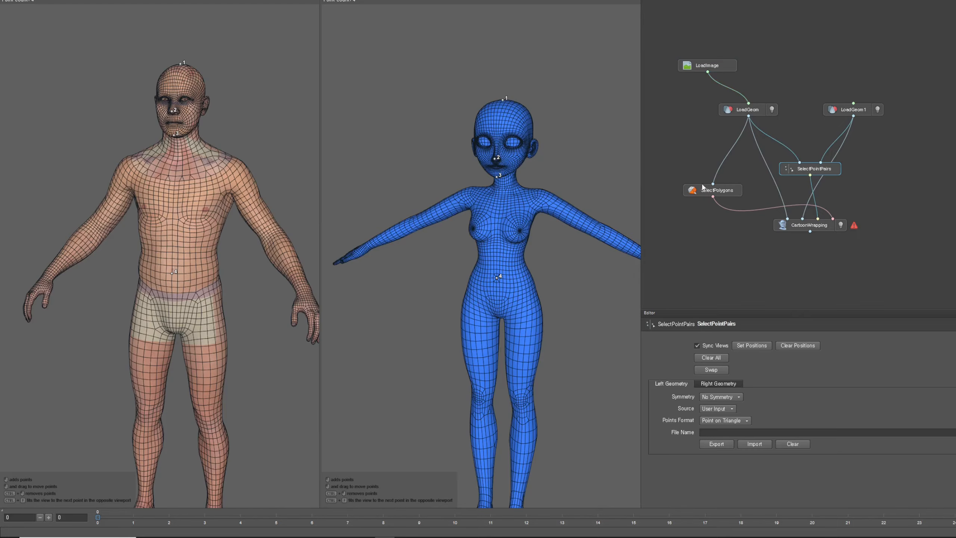
middle_click_drag(269, 267, 279, 249, "alt")
left_click_drag(280, 249, 278, 235, "alt")
right_click_drag(278, 235, 195, 274, "alt")
left_click(196, 273)
left_click(520, 237)
Place a matching point pair at the centre of the back of both heads
right_click_drag(195, 241, 241, 226, "alt")
left_click_drag(241, 226, 158, 226, "alt")
middle_click_drag(158, 151, 165, 234, "alt")
right_click_drag(211, 196, 163, 171, "alt")
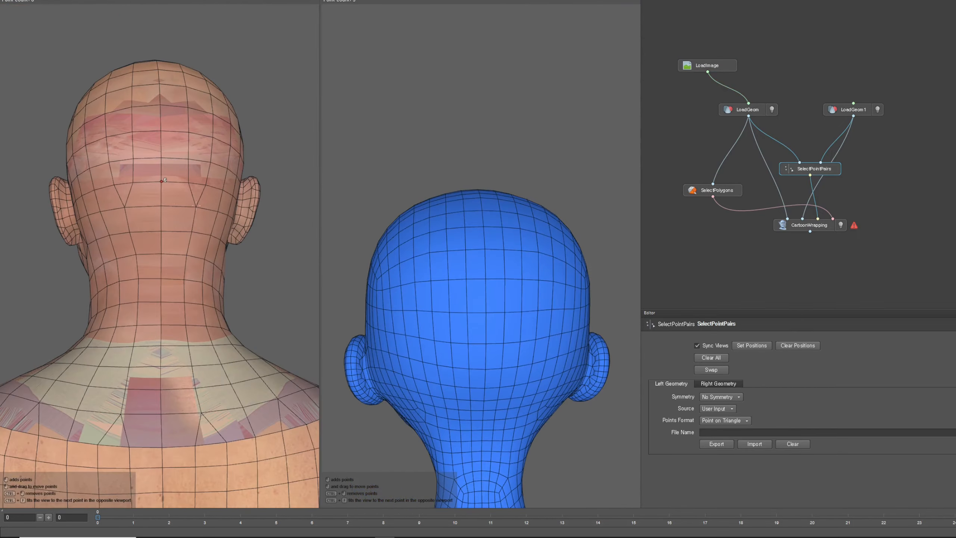
left_click(486, 341)
Place a matching point pair at the front base of the neck on both models
right_click_drag(485, 341, 432, 283, "alt")
left_click_drag(432, 282, 557, 281, "alt")
right_click_drag(490, 264, 527, 279, "alt")
left_click(191, 155)
left_click(508, 276)
left_click_drag(210, 264, 310, 271, "alt")
left_click_drag(542, 354, 485, 362, "alt")
right_click_drag(485, 362, 451, 331, "alt")
mouse_move(451, 331)
left_mouse_down("alt")
mouse_move(422, 332)
mouse_move(452, 335)
left_mouse_up("alt")
right_click_drag(452, 335, 523, 388, "alt")
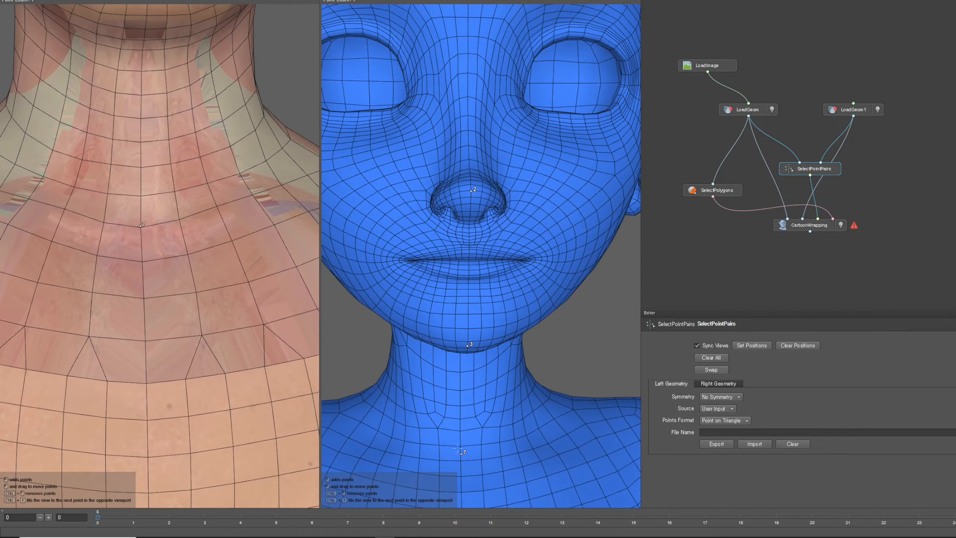
left_click(462, 460)
Set the point symmetry to Topological for the left geometry and to X for the right geometry
right_click_drag(462, 460, 532, 354, "alt")
middle_click_drag(532, 354, 550, 313, "alt")
right_click_drag(519, 340, 551, 357, "alt")
left_click_drag(551, 357, 499, 381, "alt")
right_click_drag(499, 380, 501, 320, "alt")
middle_click_drag(502, 321, 503, 286, "alt")
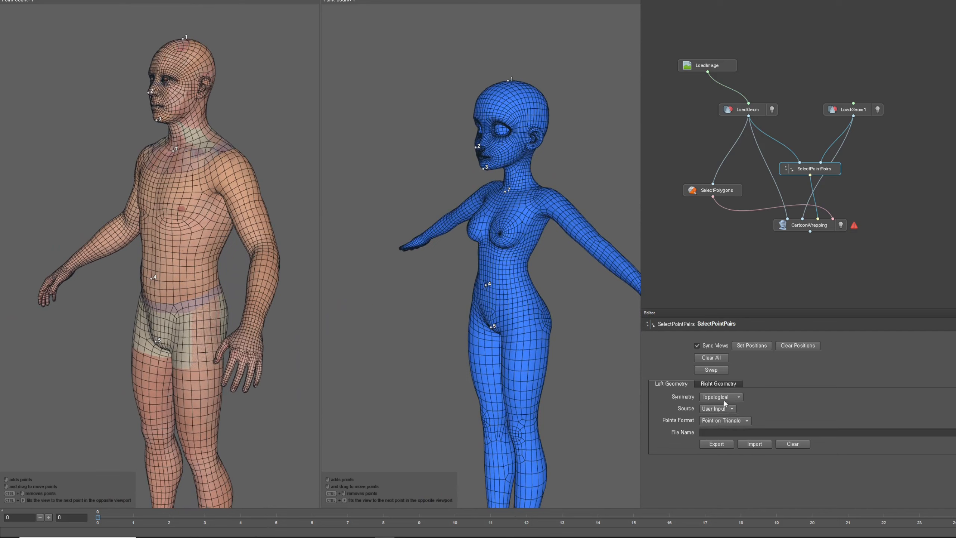
left_click(721, 412)
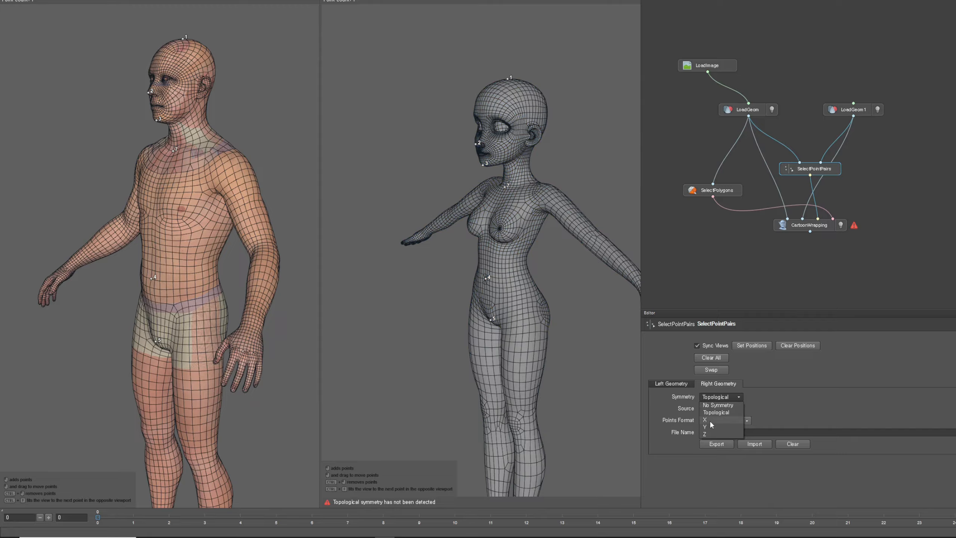
left_click(705, 420)
Place symmetric matching points on the nipples of the male and cartoon female models
scroll(263, 291, "up", 2)
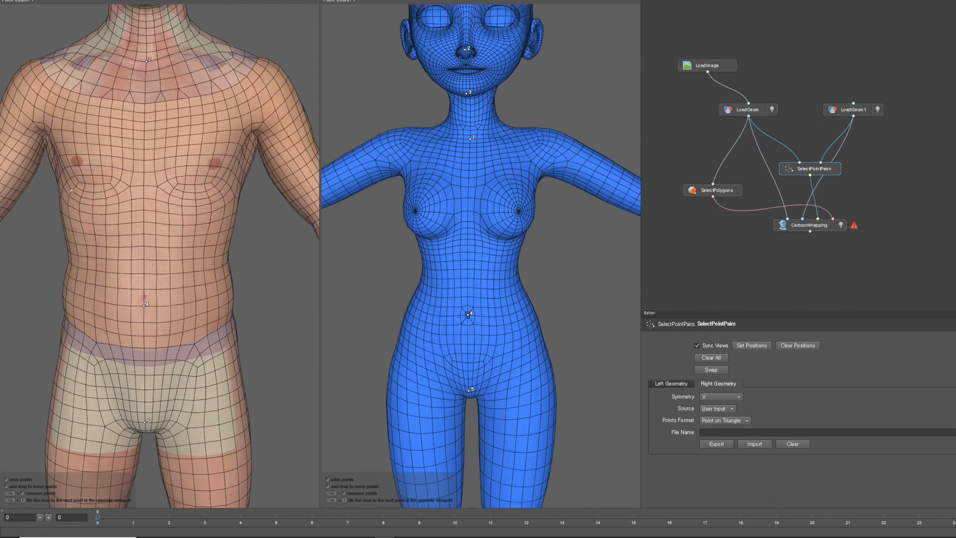
middle_click_drag(254, 226, 224, 354, "alt")
scroll(199, 357, "up", 6)
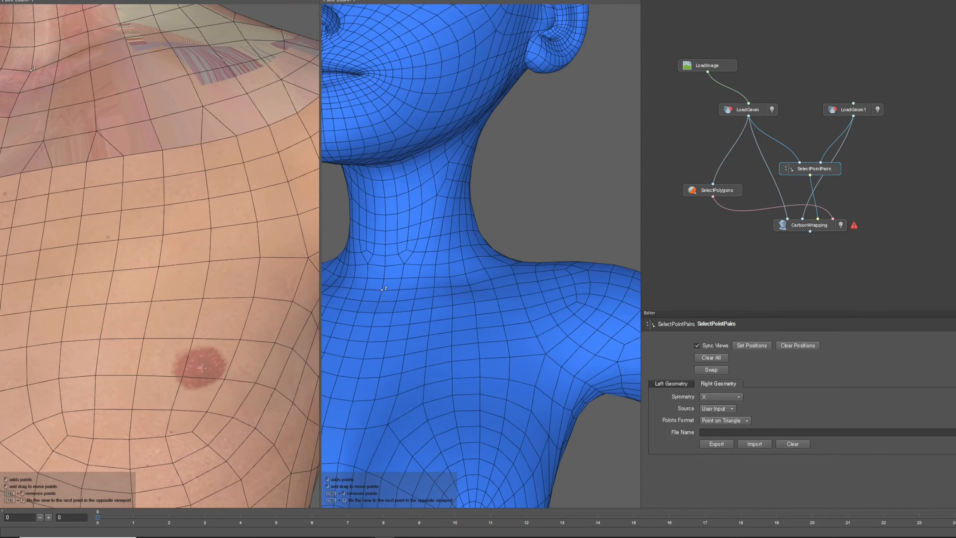
scroll(237, 356, "down", 8)
middle_click_drag(436, 430, 435, 367, "alt")
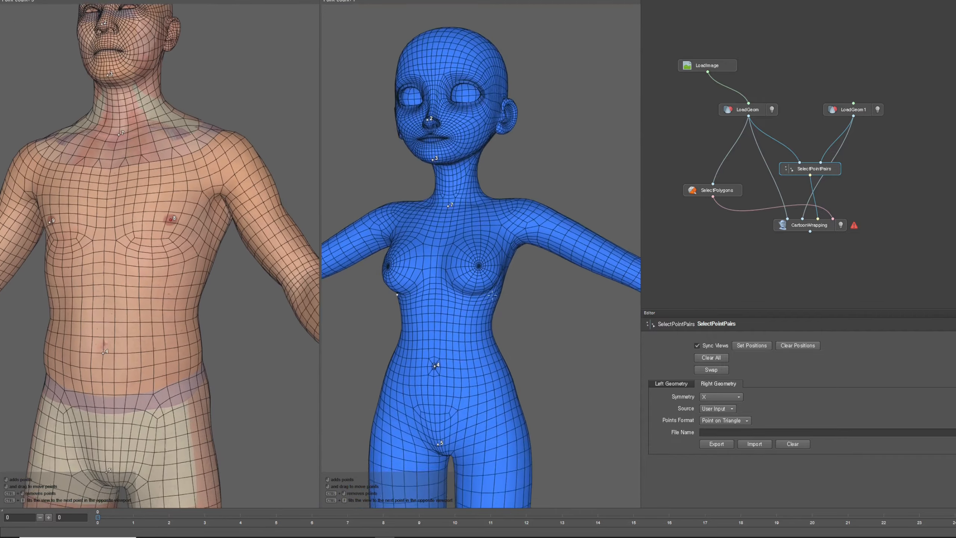
scroll(483, 290, "up", 5)
scroll(483, 298, "up", 4)
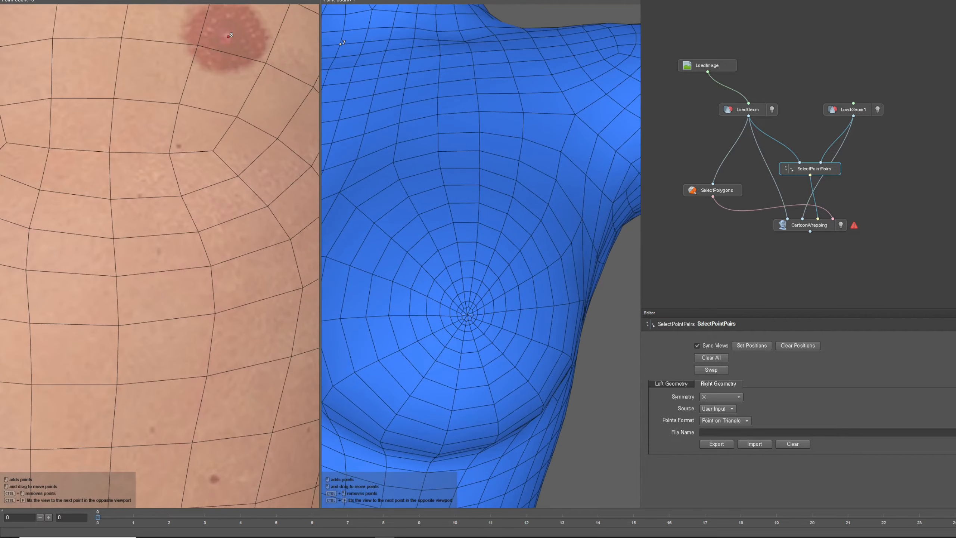
scroll(512, 241, "down", 8)
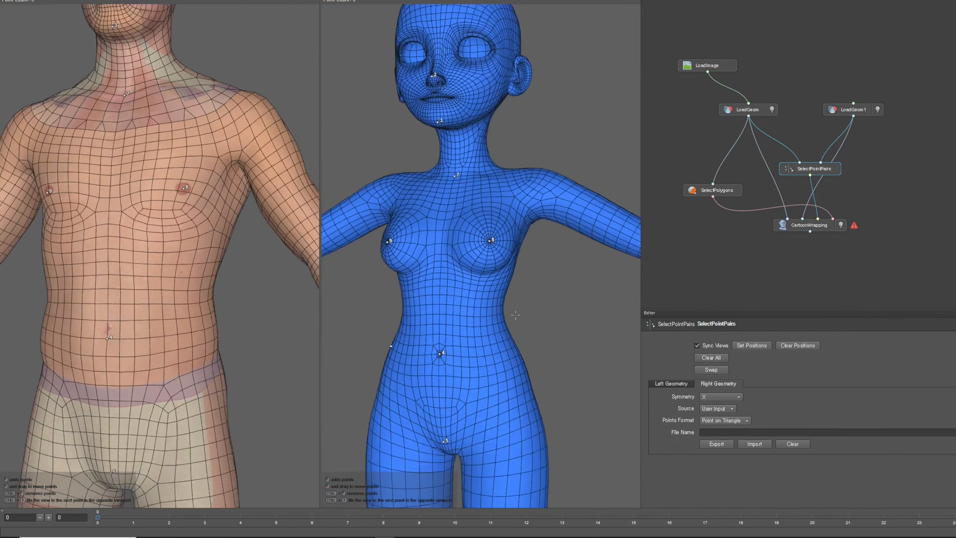
Place symmetric matching points at the inner eye corners of both heads
scroll(513, 241, "up", 2)
middle_click_drag(513, 241, 513, 204, "alt")
mouse_move(513, 203)
left_mouse_down("alt")
mouse_move(407, 204)
mouse_move(528, 204)
left_mouse_up("alt")
middle_click_drag(527, 113, 539, 339, "alt")
scroll(542, 241, "up", 5)
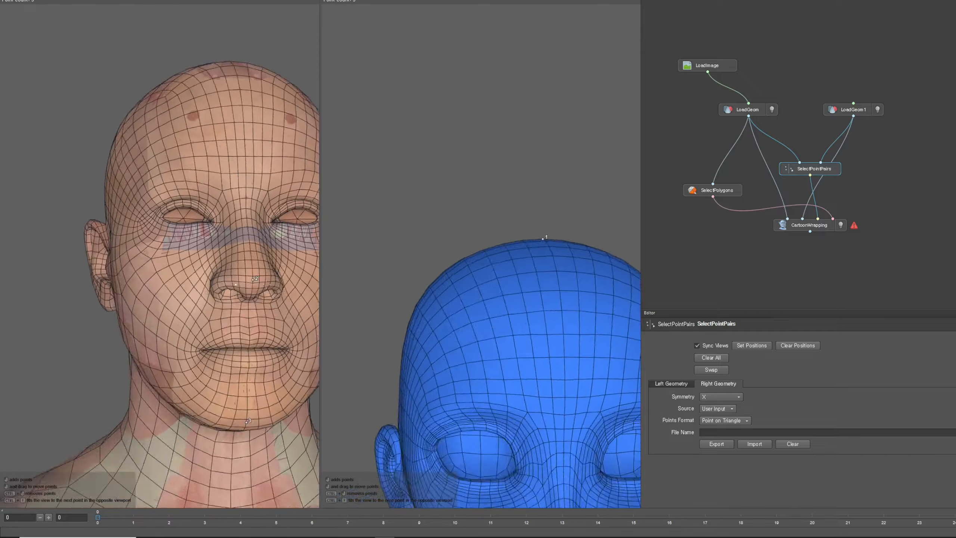
left_click_drag(542, 241, 497, 245, "alt")
scroll(476, 264, "up", 3)
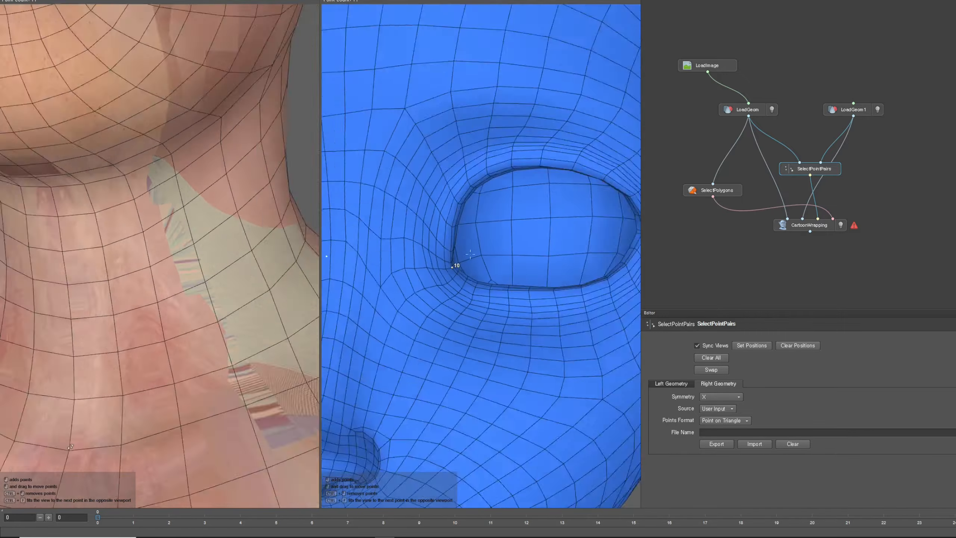
Add symmetric matching points at the outer eye corners and along the upper and lower eyelids of both heads
scroll(470, 255, "down", 4)
middle_click_drag(470, 255, 467, 444, "alt")
scroll(181, 278, "up", 4)
left_click(207, 287)
scroll(467, 264, "down", 3)
left_click(526, 241)
scroll(469, 233, "down", 4)
scroll(151, 294, "up", 4)
scroll(158, 282, "down", 4)
middle_click_drag(515, 471, 521, 303, "alt")
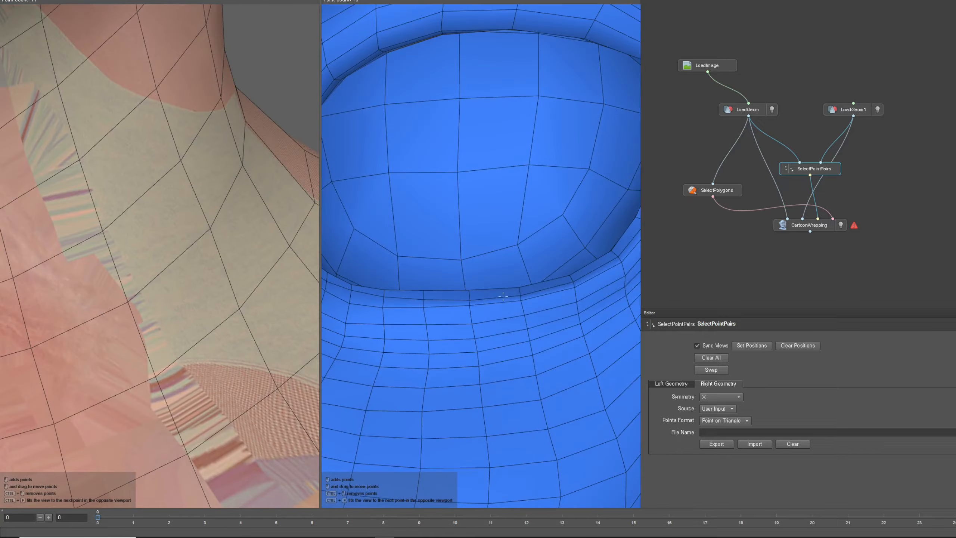
scroll(457, 222, "down", 4)
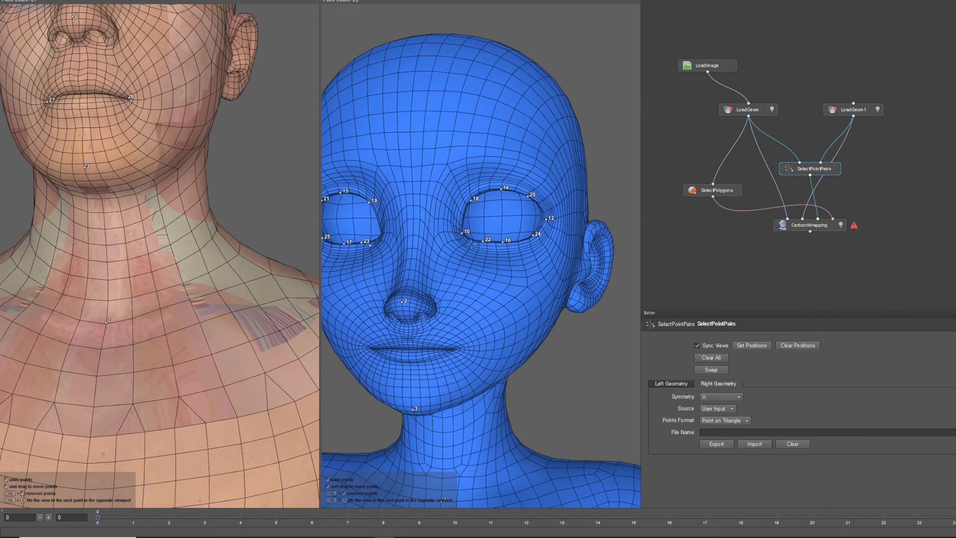
Place symmetric matching points at the mouth corners and at the base of the nostrils on both heads
scroll(514, 247, "up", 2)
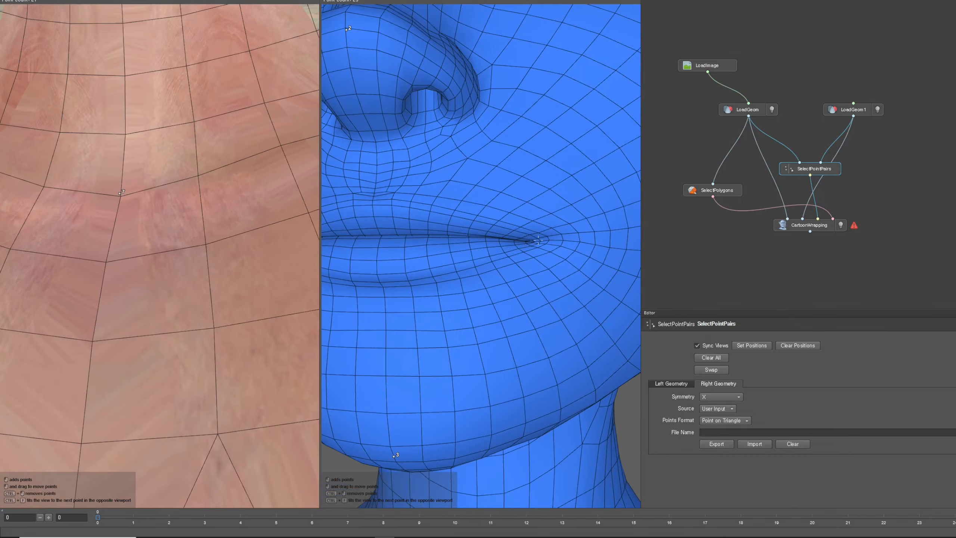
scroll(504, 183, "down", 3)
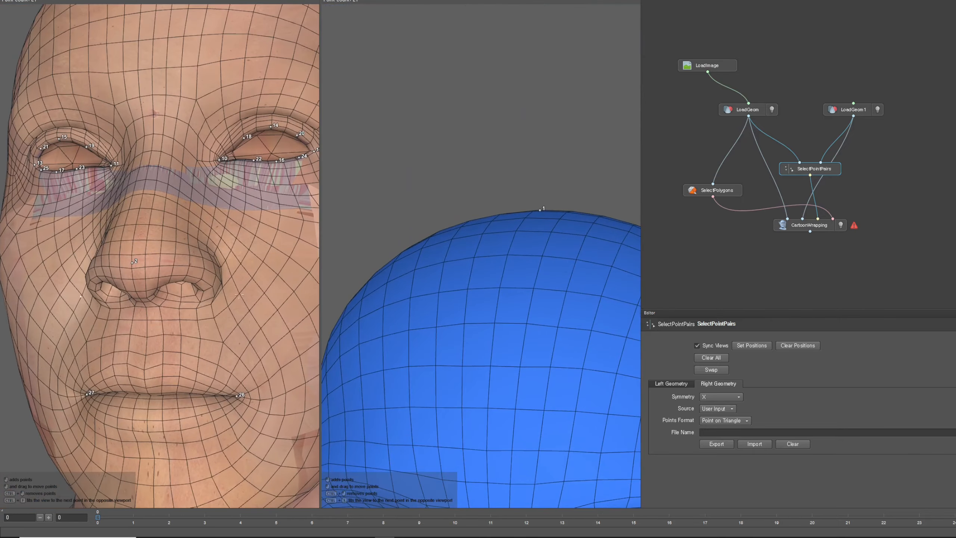
left_click_drag(239, 294, 237, 281, "alt")
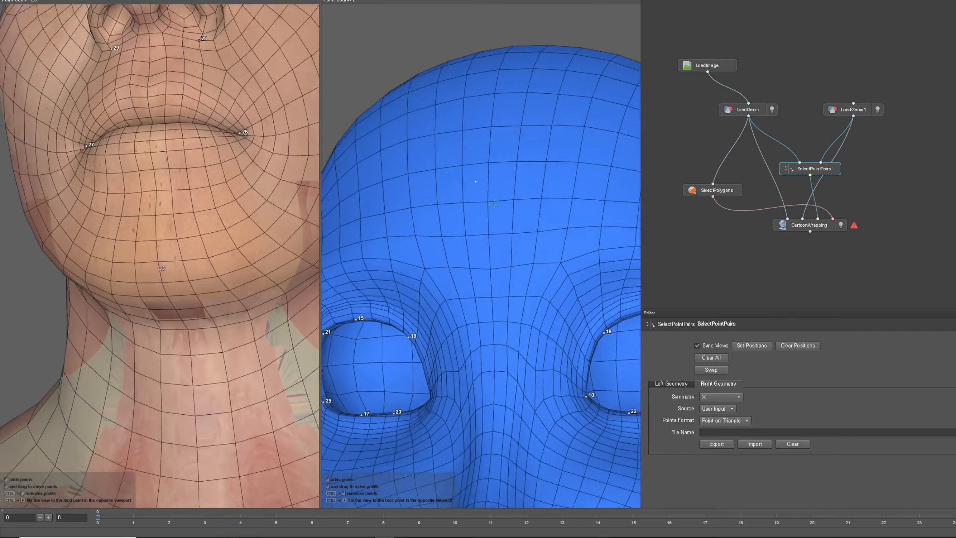
left_click_drag(494, 204, 484, 136, "alt")
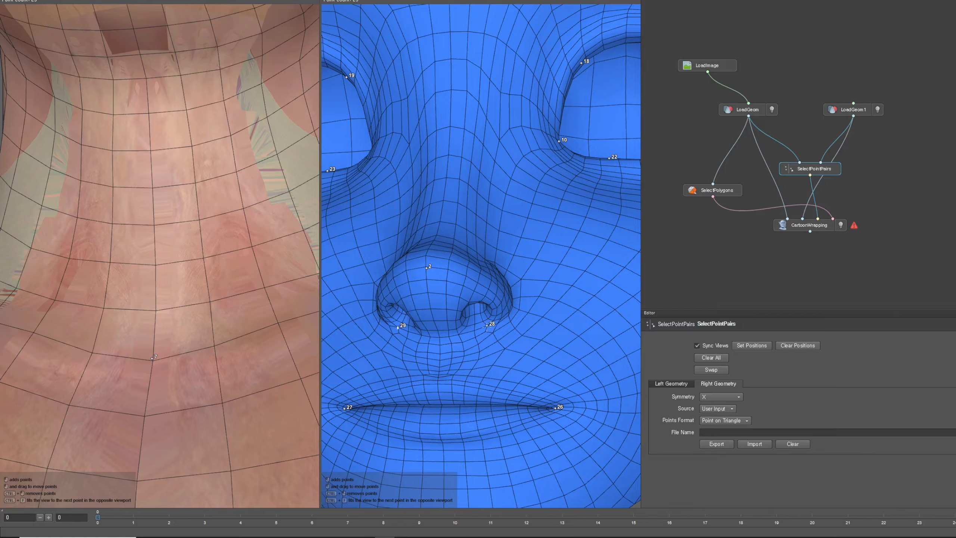
Place symmetric matching points inside the nostrils of both models, working from below the heads
scroll(487, 327, "down", 4)
middle_click_drag(216, 72, 229, 293, "alt")
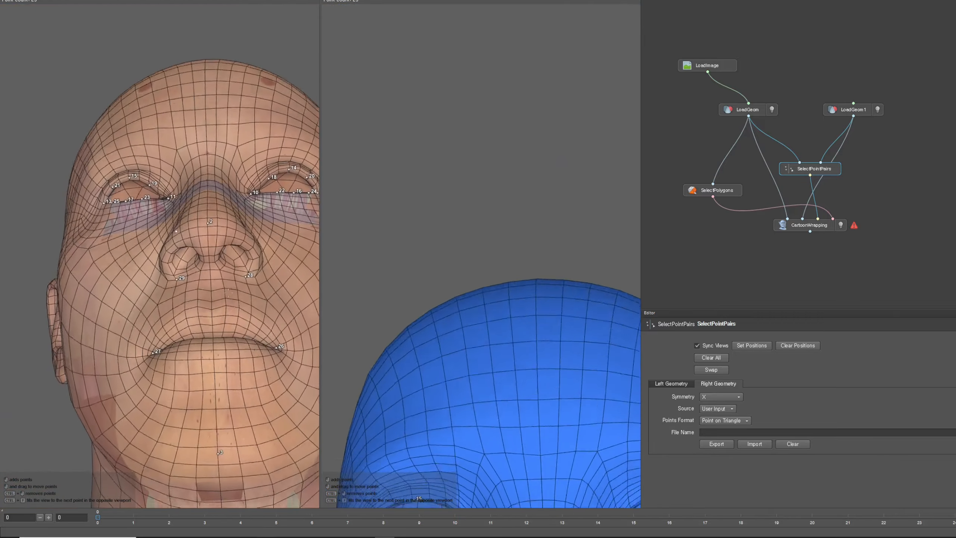
left_click_drag(230, 292, 233, 349, "alt")
scroll(231, 294, "down", 5)
scroll(457, 241, "up", 5)
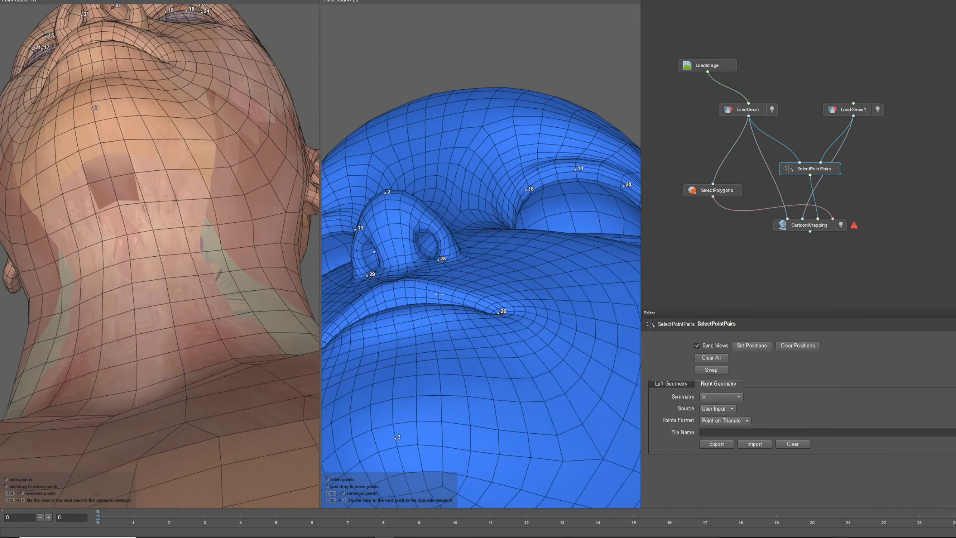
scroll(457, 241, "down", 4)
Place symmetric matching points on the outer sides of the nose wings of both heads
left_click_drag(456, 195, 453, 265, "alt")
middle_click_drag(453, 266, 407, 189, "alt")
left_click(51, 206)
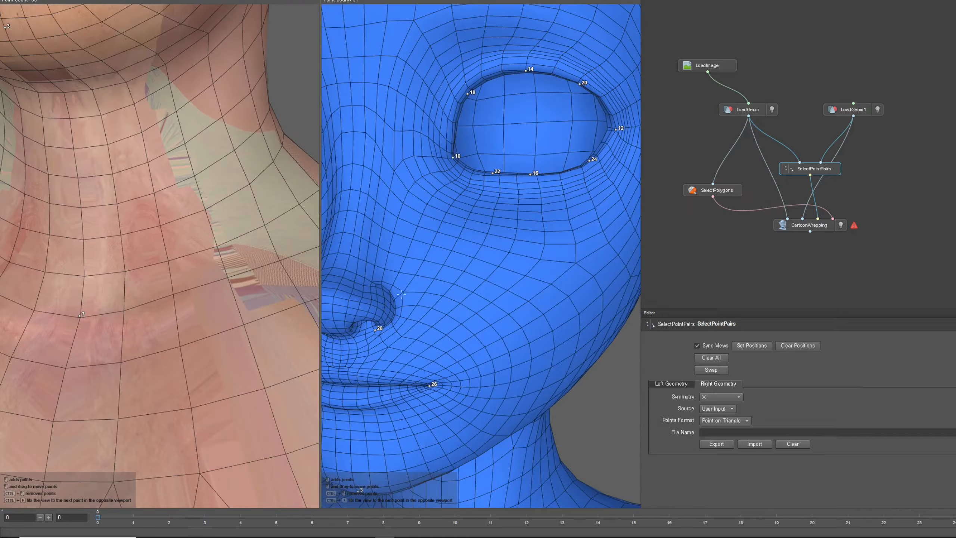
scroll(407, 263, "down", 5)
scroll(401, 257, "up", 4)
scroll(401, 257, "down", 4)
Place symmetric matching points just in front of the ears on both heads
left_click_drag(401, 257, 286, 260, "alt")
middle_click_drag(286, 260, 320, 418, "alt")
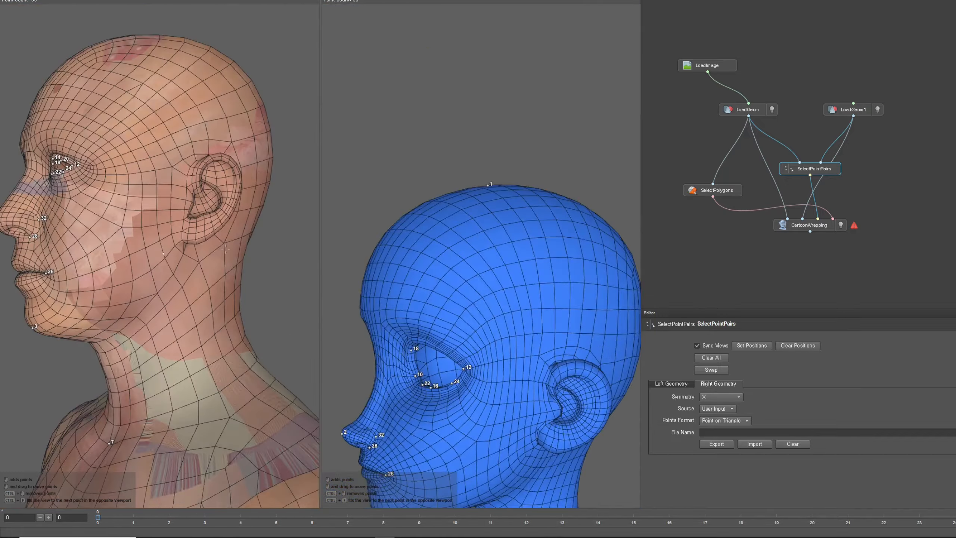
scroll(170, 189, "up", 4)
left_click(163, 172)
middle_click_drag(526, 458, 458, 313, "alt")
left_click(458, 313)
Place symmetric matching points on the upper and rear edges of the ears of both heads
left_click_drag(223, 179, 188, 181, "alt")
middle_click_drag(188, 180, 173, 444, "alt")
left_click(128, 278)
scroll(412, 230, "down", 2)
middle_click_drag(474, 433, 459, 244, "alt")
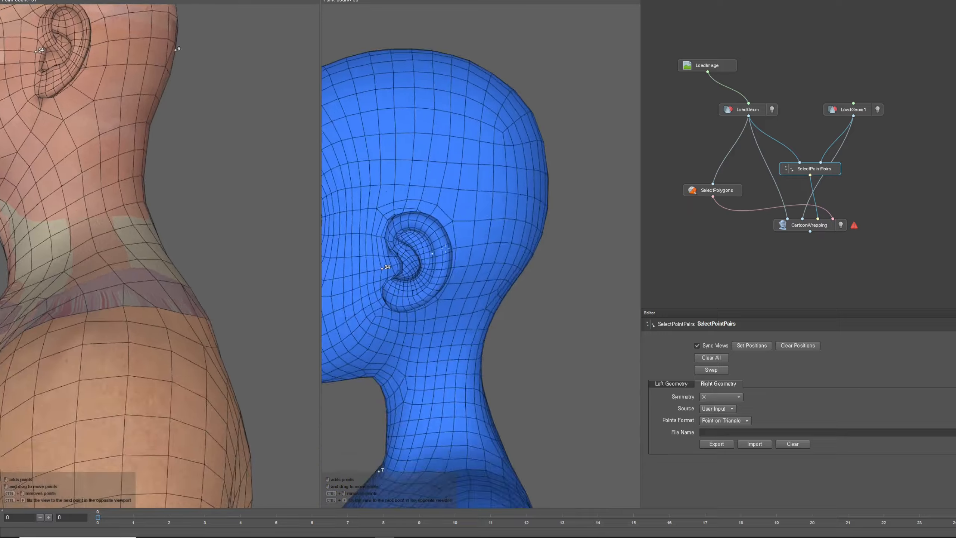
left_click_drag(256, 223, 211, 222, "alt")
middle_click_drag(211, 222, 263, 414, "alt")
left_click(181, 249)
middle_click_drag(501, 452, 418, 260, "alt")
left_click(420, 324)
scroll(420, 324, "down", 5)
Place symmetric matching points on the outer sides of the hips of both bodies
left_click_drag(420, 324, 565, 162, "alt")
middle_click_drag(535, 452, 527, 158, "alt")
scroll(527, 211, "down", 3)
middle_click_drag(527, 384, 528, 211, "alt")
left_click_drag(546, 211, 564, 217, "alt")
left_click(464, 214)
Place symmetric matching points on the front of the knees of both bodies
middle_click_drag(472, 471, 472, 266, "alt")
scroll(473, 266, "up", 3)
mouse_move(472, 266)
left_mouse_down("alt")
mouse_move(377, 264)
mouse_move(467, 264)
left_mouse_up("alt")
left_click(226, 252)
left_click(504, 208)
Place symmetric matching points on the back of the knees of both bodies
left_click_drag(258, 282, 60, 294, "alt")
left_click(123, 297)
mouse_move(123, 297)
left_mouse_down("alt")
mouse_move(264, 307)
mouse_move(130, 287)
left_mouse_up("alt")
left_click(470, 243)
left_click_drag(471, 242, 587, 264, "alt")
scroll(514, 280, "down", 3)
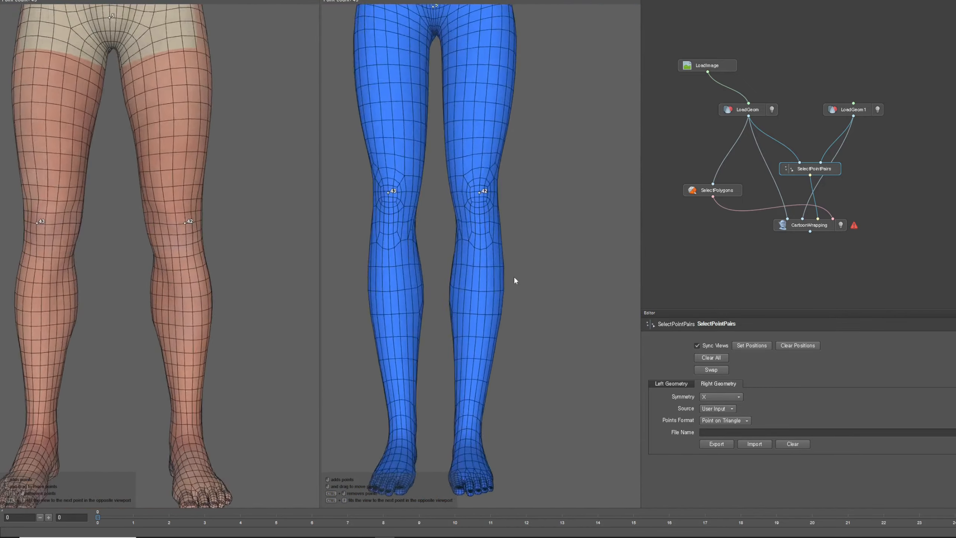
Place symmetric matching points on the lower legs near the ankles of both bodies
middle_click_drag(514, 433, 514, 280, "alt")
scroll(515, 280, "up", 5)
left_click_drag(514, 280, 407, 277, "alt")
left_click(108, 267)
left_click(426, 245)
left_click_drag(427, 245, 455, 265, "alt")
Place symmetric matching points on top of the shoulders of both bodies
scroll(456, 264, "down", 6)
middle_click_drag(239, 216, 241, 452, "alt")
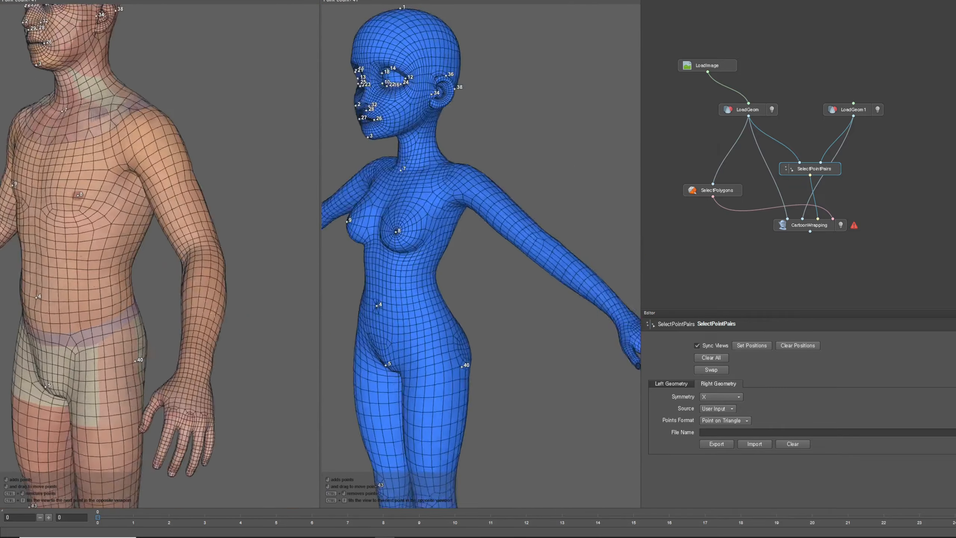
left_click_drag(241, 301, 151, 298, "alt")
scroll(151, 297, "up", 3)
middle_click_drag(151, 113, 154, 302, "alt")
left_click(158, 170)
left_click_drag(158, 170, 286, 226, "alt")
left_click(433, 176)
left_click_drag(433, 176, 591, 271, "alt")
scroll(591, 271, "down", 4)
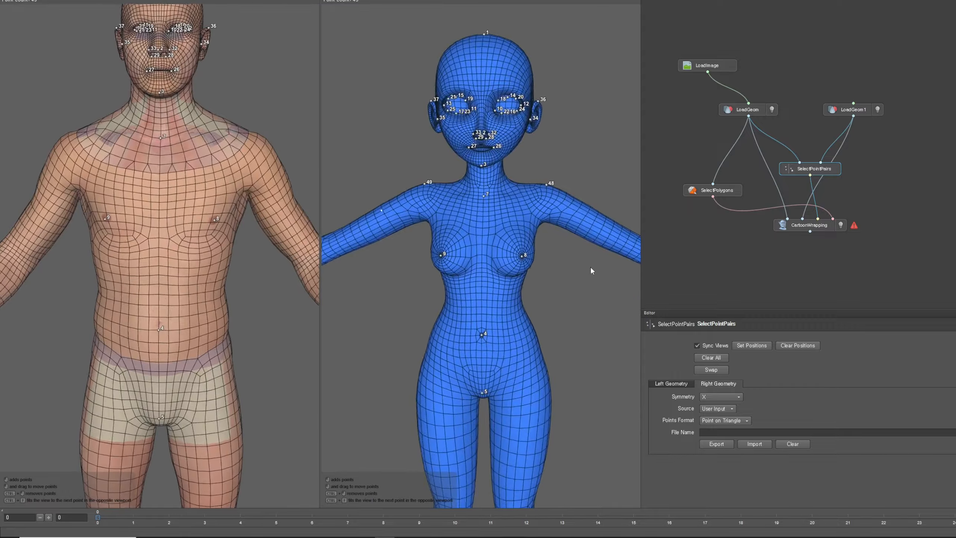
Place symmetric matching points on the inner bend of the elbows of both bodies
middle_click_drag(591, 271, 426, 226, "alt")
scroll(426, 226, "up", 5)
left_click(124, 286)
left_click_drag(124, 286, 241, 320, "alt")
scroll(150, 337, "down", 3)
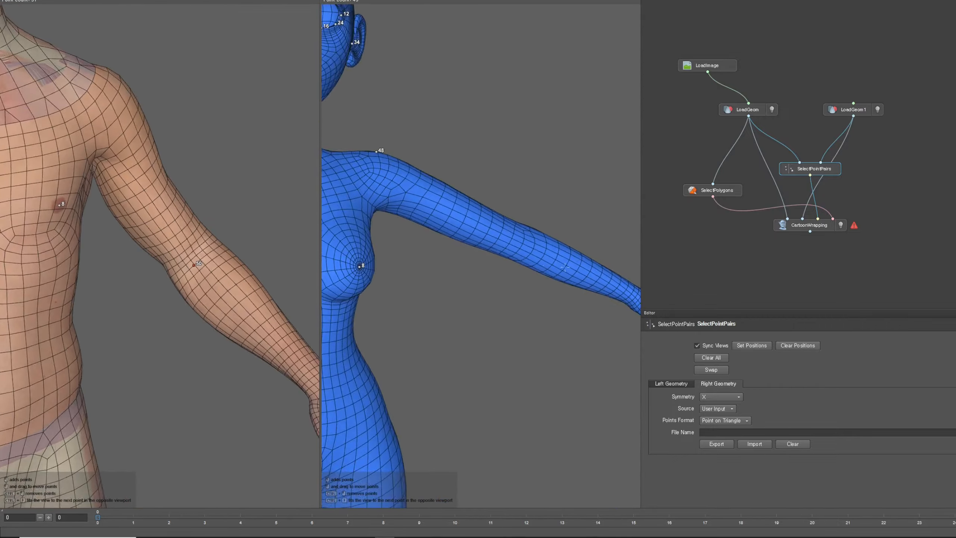
left_click(439, 248)
Place symmetric matching points on the back of the elbows of both bodies
left_click_drag(527, 294, 301, 264, "alt")
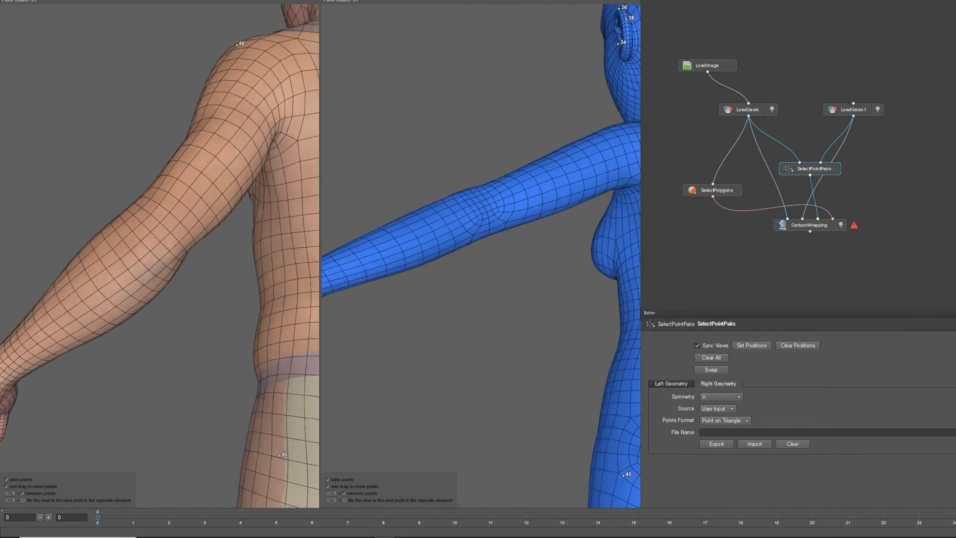
left_click(156, 247)
left_click_drag(156, 247, 215, 314, "alt")
scroll(286, 314, "down", 2)
scroll(514, 303, "up", 4)
left_click_drag(515, 303, 504, 331, "alt")
left_click(446, 268)
Place symmetric matching points on the wrists of both bodies
scroll(506, 300, "down", 4)
left_click_drag(507, 299, 587, 309, "alt")
scroll(540, 312, "down", 2)
scroll(196, 280, "up", 5)
left_click(160, 252)
scroll(159, 252, "down", 2)
left_click_drag(527, 286, 490, 294, "alt")
left_click(538, 252)
Place symmetric matching points on the tips of the thumbs and index fingers of both models
scroll(425, 292, "down", 3)
scroll(191, 281, "up", 5)
left_click(191, 281)
scroll(190, 281, "down", 3)
left_click_drag(191, 281, 244, 260, "alt")
scroll(226, 226, "up", 4)
left_click(121, 202)
left_click(258, 184)
scroll(258, 185, "down", 4)
left_click(413, 316)
Place symmetric matching points on the tips of the middle and ring fingers of both models
left_click_drag(489, 264, 489, 294, "alt")
left_click(203, 282)
scroll(315, 276, "down", 2)
left_click_drag(452, 323, 405, 387, "alt")
left_click(492, 341)
scroll(202, 337, "up", 4)
left_click(253, 181)
scroll(253, 181, "down", 3)
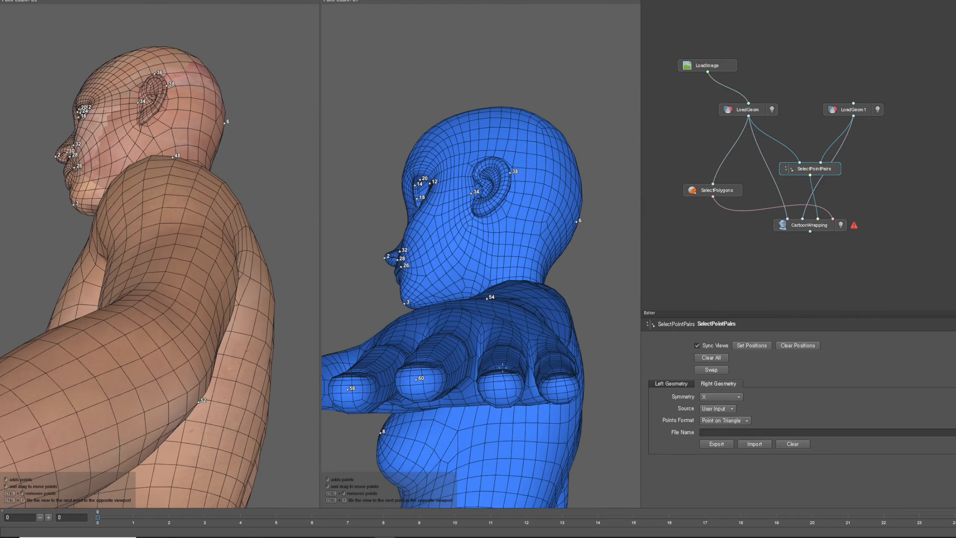
left_click(500, 389)
Turn off view synchronisation and place symmetric matching points on the little fingertips and thumbnails of both models
key("ctrl+f")
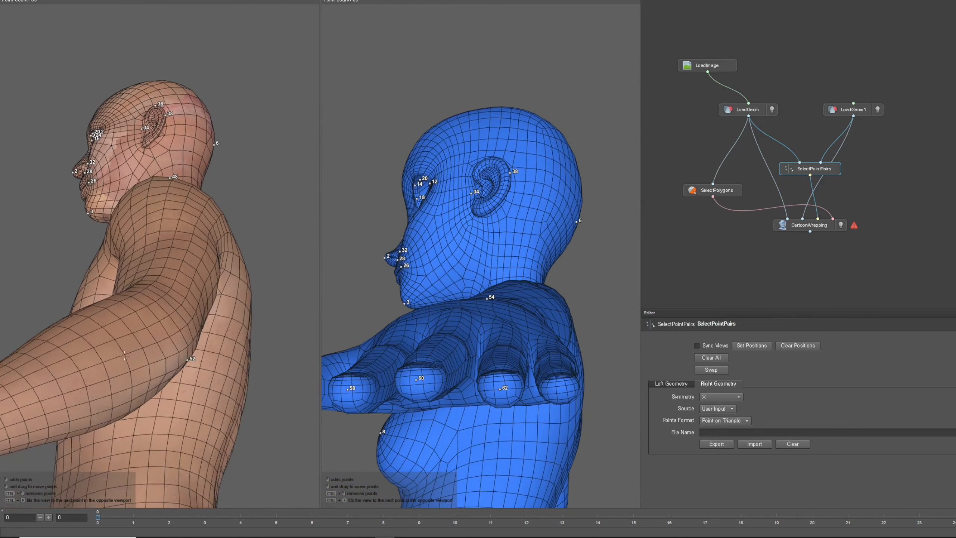
left_click_drag(294, 258, 211, 362, "alt")
left_click(176, 391)
left_click_drag(415, 340, 452, 323, "alt")
left_click(471, 337)
left_click_drag(263, 302, 285, 263, "alt")
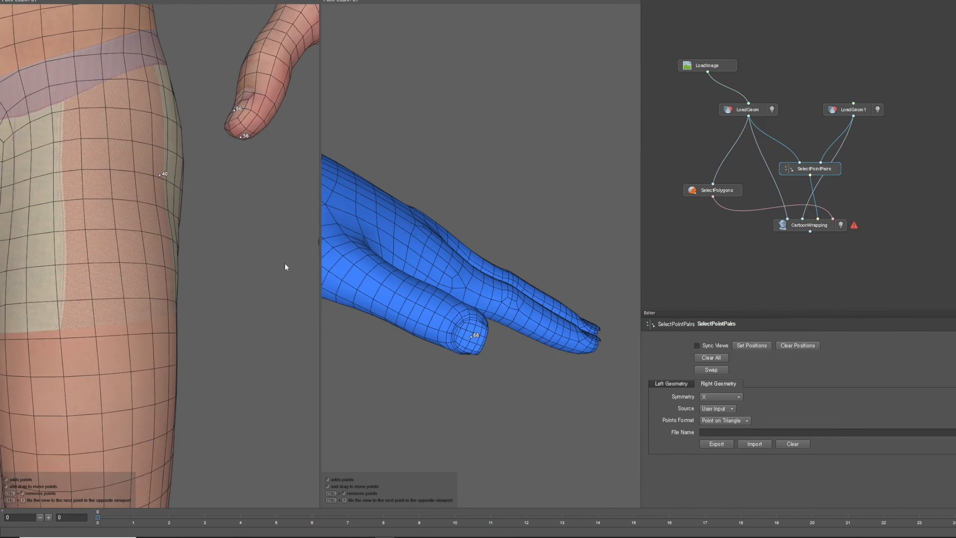
Place symmetric matching points on the index and middle fingernails of both models
middle_click_drag(284, 263, 181, 283, "alt")
left_click(179, 284)
left_click_drag(509, 320, 437, 334, "alt")
left_click(260, 333)
left_click_drag(264, 334, 150, 288, "alt")
left_click(184, 305)
left_click(540, 371)
Place symmetric matching points on the ring and little fingernails of both models
left_click_drag(557, 339, 515, 347, "alt")
left_click(515, 347)
left_click_drag(267, 309, 163, 252, "alt")
left_click(163, 251)
left_click_drag(558, 264, 580, 260, "alt")
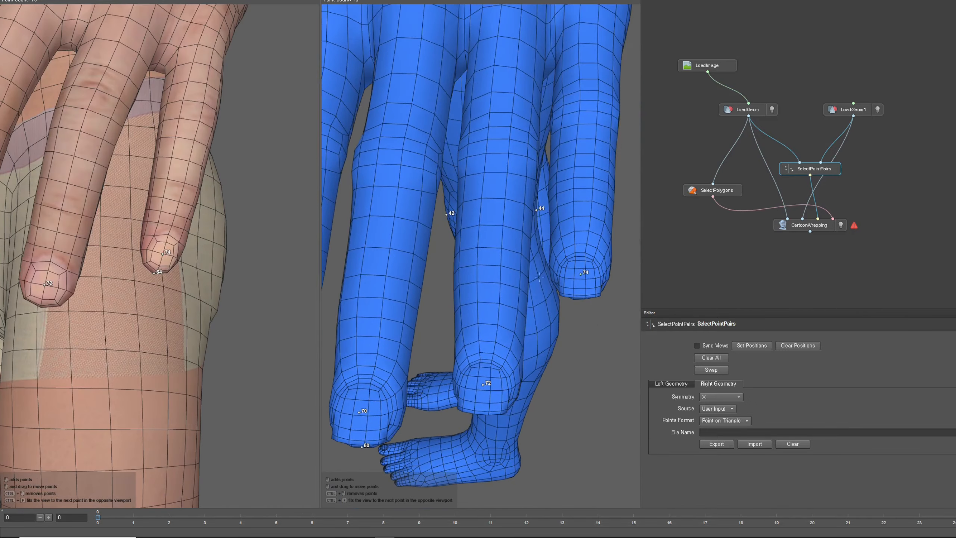
left_click(580, 261)
Synchronise the two views again and place symmetric matching points on the big toes of both models
left_click(698, 346)
right_click_drag(527, 264, 379, 270, "alt")
left_click_drag(379, 270, 527, 271, "alt")
middle_click_drag(527, 272, 530, 155, "alt")
right_click_drag(530, 155, 485, 434, "alt")
middle_click_drag(486, 434, 466, 303, "alt")
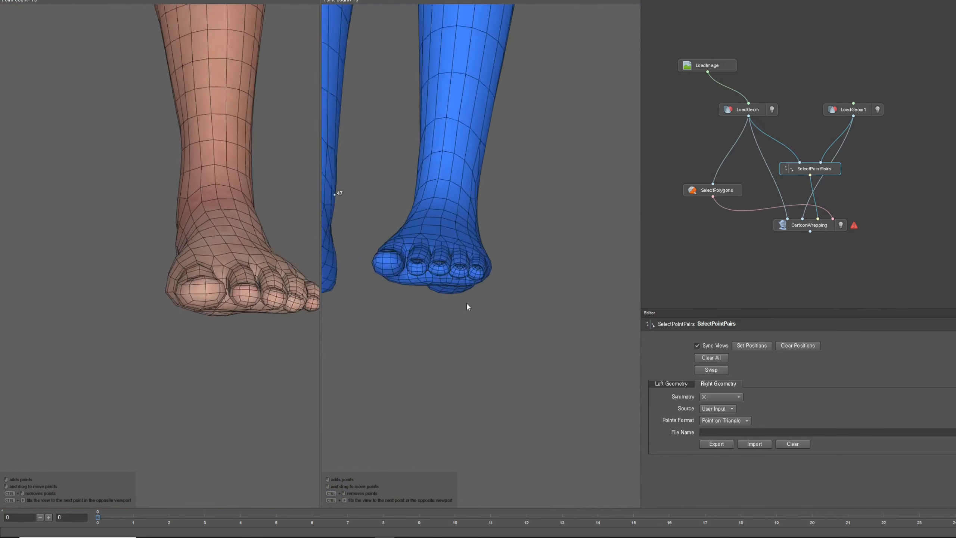
right_click_drag(466, 303, 527, 317, "alt")
middle_click_drag(527, 317, 508, 317, "alt")
left_click_drag(415, 341, 463, 333, "alt")
left_click(380, 245)
Turn off view synchronisation and place symmetric matching points on the second and third toes of both models
left_click(696, 345)
left_click_drag(233, 320, 169, 320, "alt")
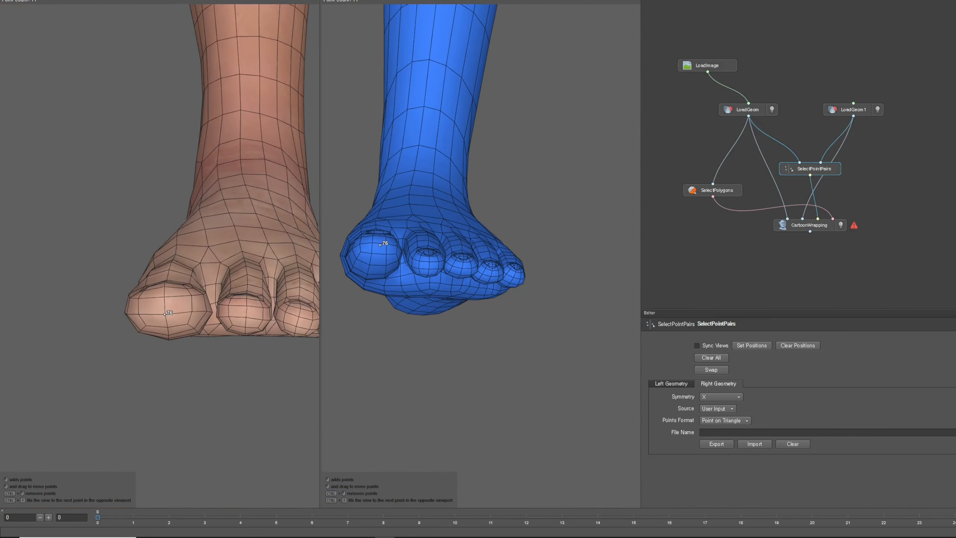
left_click(245, 314)
left_click_drag(433, 331, 418, 286, "alt")
left_click(413, 265)
left_click(255, 318)
left_click(464, 271)
Place symmetric matching points on the fourth and little toes of both models
middle_click_drag(279, 324, 250, 319, "alt")
left_click(268, 320)
left_click(496, 280)
left_click(256, 317)
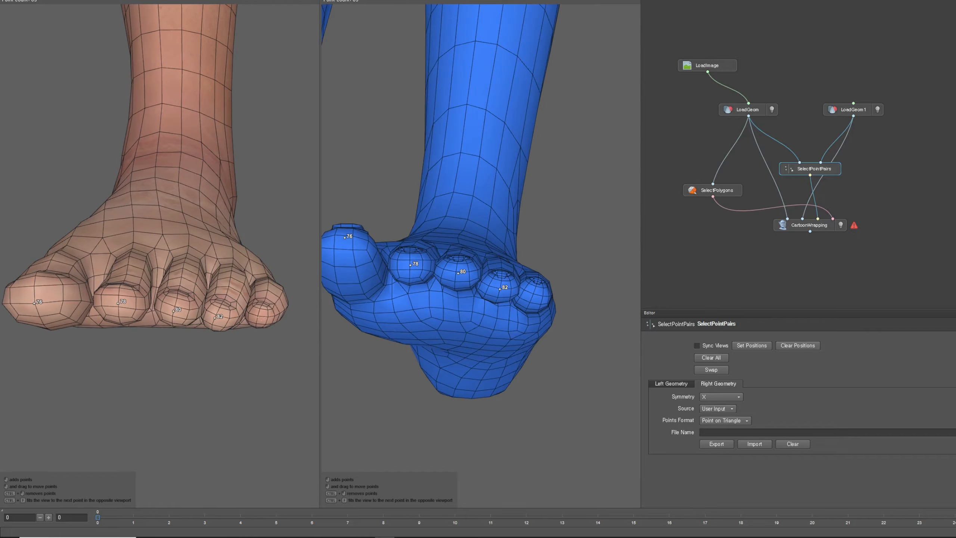
left_click(525, 287)
Turn view synchronisation back on and set the point symmetry to No Symmetry
right_click_drag(526, 287, 352, 245, "alt")
left_click_drag(352, 245, 369, 323, "alt")
left_click(697, 345)
right_click_drag(414, 320, 284, 304, "alt")
left_click_drag(284, 304, 87, 260, "alt")
middle_click_drag(150, 113, 158, 362, "alt")
left_click(718, 405)
scroll(181, 264, "up", 5)
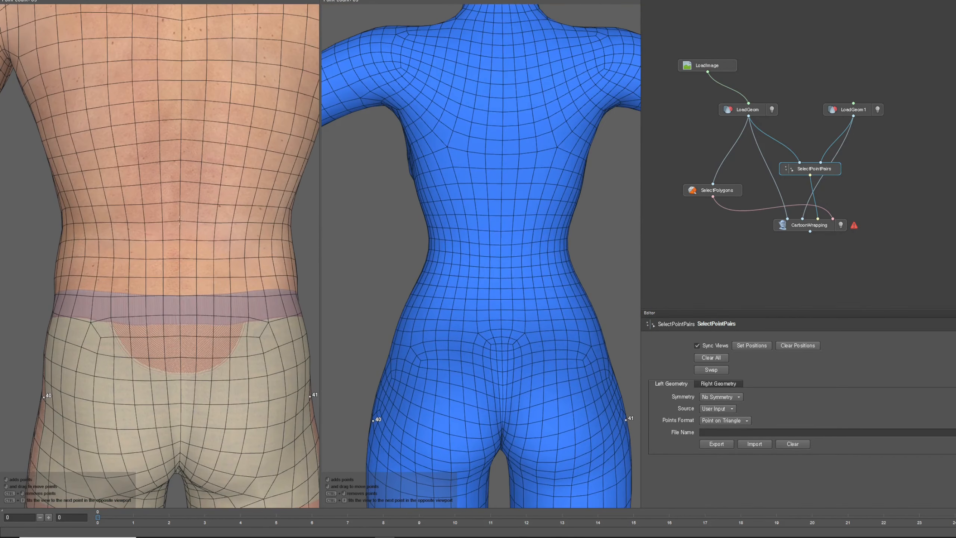
Place single matching points on the centre line of the lower back and the upper back of both bodies
left_click(501, 265)
scroll(501, 265, "down", 5)
middle_click_drag(438, 222, 450, 356, "alt")
scroll(450, 356, "up", 3)
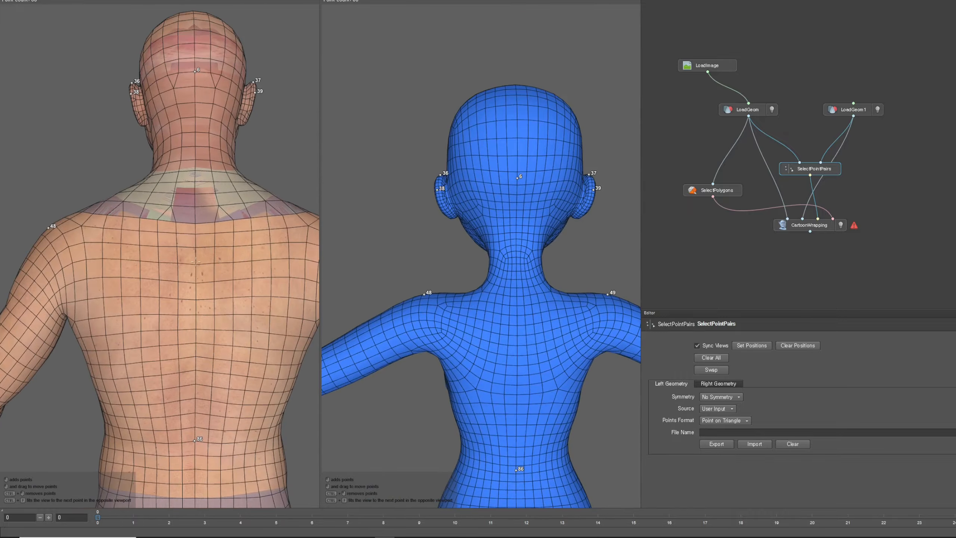
left_click(195, 264)
middle_click_drag(538, 337, 513, 260, "alt")
Examine the placed point pairs around both bodies from head to toes
scroll(503, 248, "down", 5)
left_click_drag(503, 249, 568, 260, "alt")
middle_click_drag(568, 260, 462, 290, "alt")
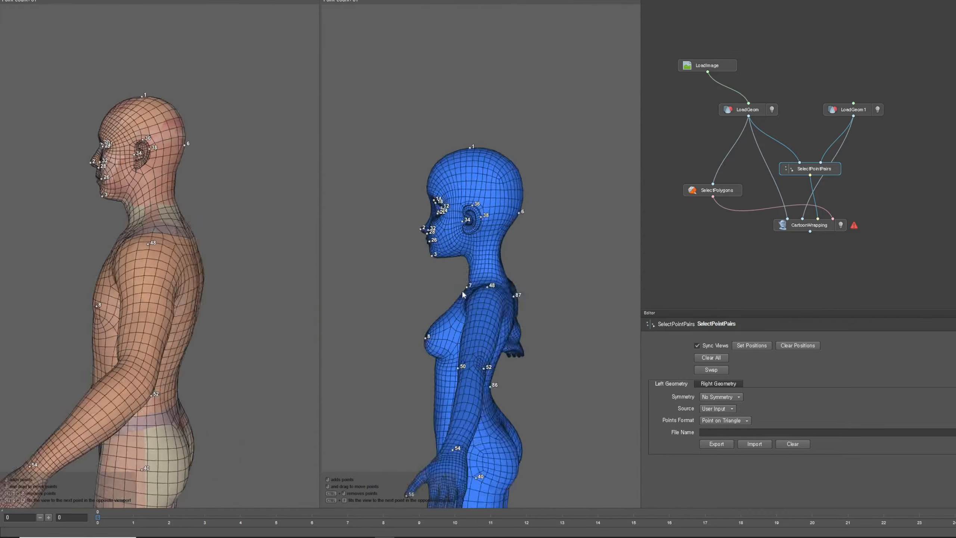
left_click_drag(462, 291, 546, 301, "alt")
scroll(527, 320, "down", 3)
middle_click_drag(500, 381, 496, 287, "alt")
left_click_drag(496, 287, 444, 283, "alt")
middle_click_drag(444, 339, 444, 181, "alt")
scroll(409, 279, "up", 8)
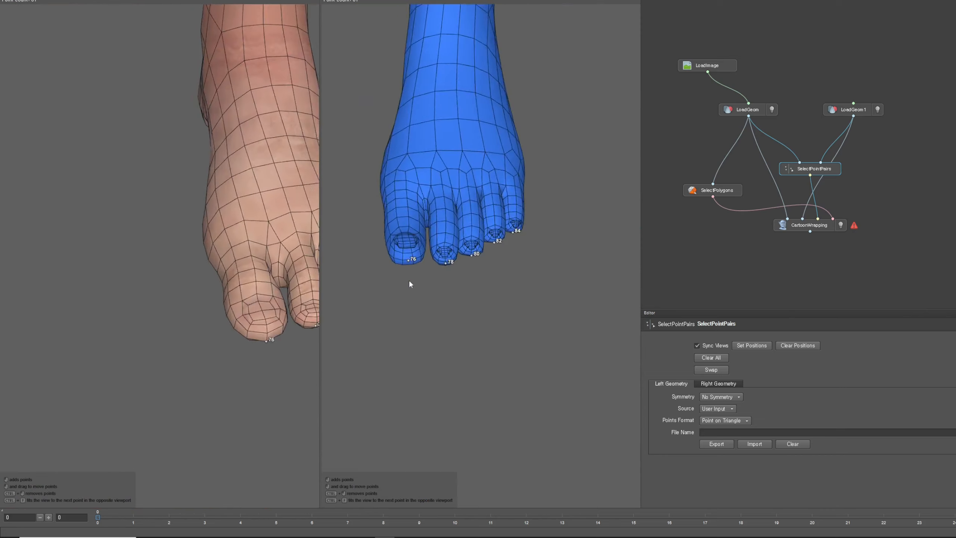
Set the point symmetry of both the left and right geometry to X and turn off view synchronisation
left_click(721, 397)
left_click(727, 413)
left_click(719, 384)
left_click(721, 397)
left_click(725, 413)
left_click(721, 398)
left_click(710, 421)
left_click(698, 345)
Place symmetric matching points on the nails of the big toe and second toe of both models
middle_click_drag(287, 286, 111, 275, "alt")
left_click(101, 335)
middle_click_drag(357, 241, 486, 317, "alt")
scroll(409, 317, "up", 4)
left_click(193, 331)
middle_click_drag(243, 292, 238, 294, "alt")
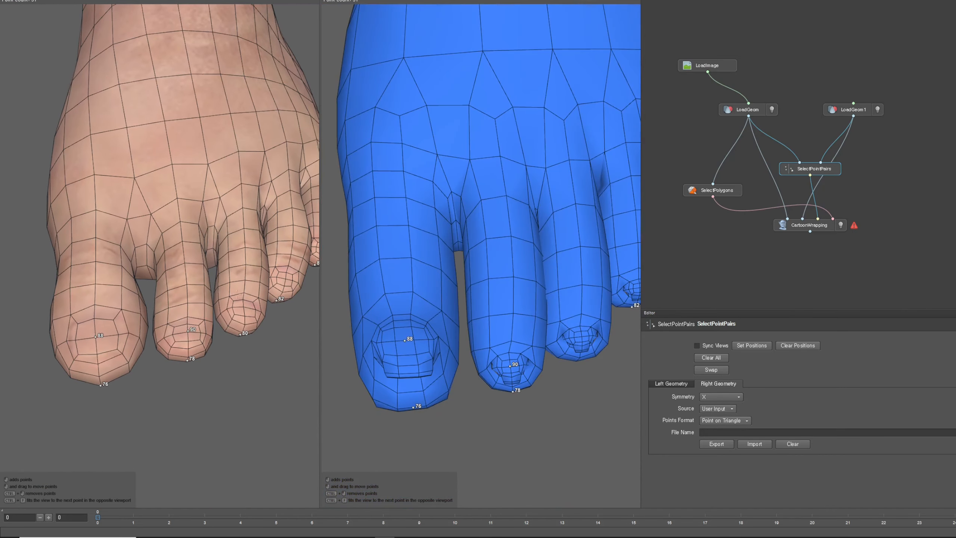
Place symmetric matching points on the nails of the third, fourth and little toes of both models
left_click(584, 337)
middle_click_drag(292, 278, 242, 285, "alt")
left_click(243, 285)
middle_click_drag(557, 290, 448, 305, "alt")
middle_click_drag(282, 260, 254, 265, "alt")
left_click(253, 259)
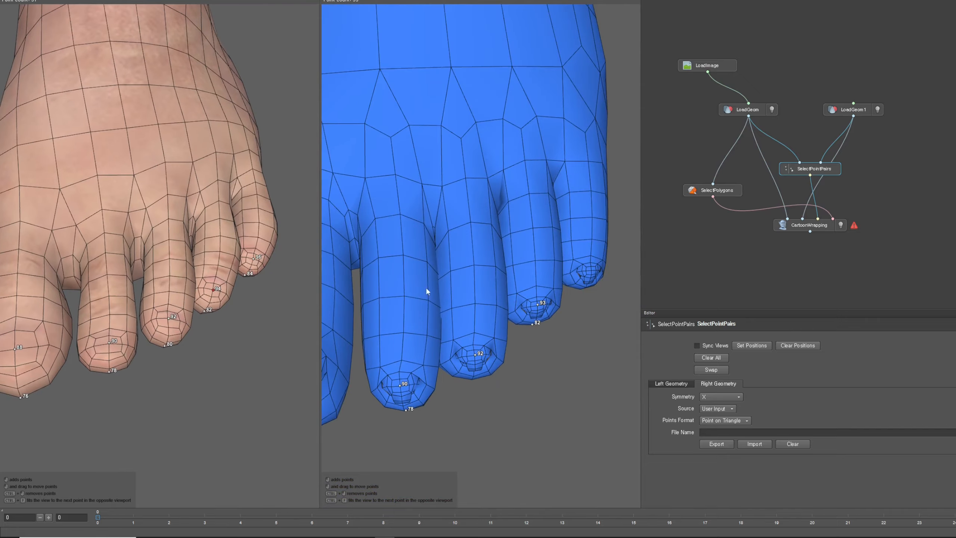
middle_click_drag(557, 295, 402, 315, "alt")
scroll(398, 315, "up", 4)
left_click(398, 315)
Turn view synchronisation back on and check the point pairs over both full bodies
scroll(398, 314, "down", 10)
middle_click_drag(441, 159, 490, 279, "alt")
left_click(698, 346)
scroll(486, 245, "down", 4)
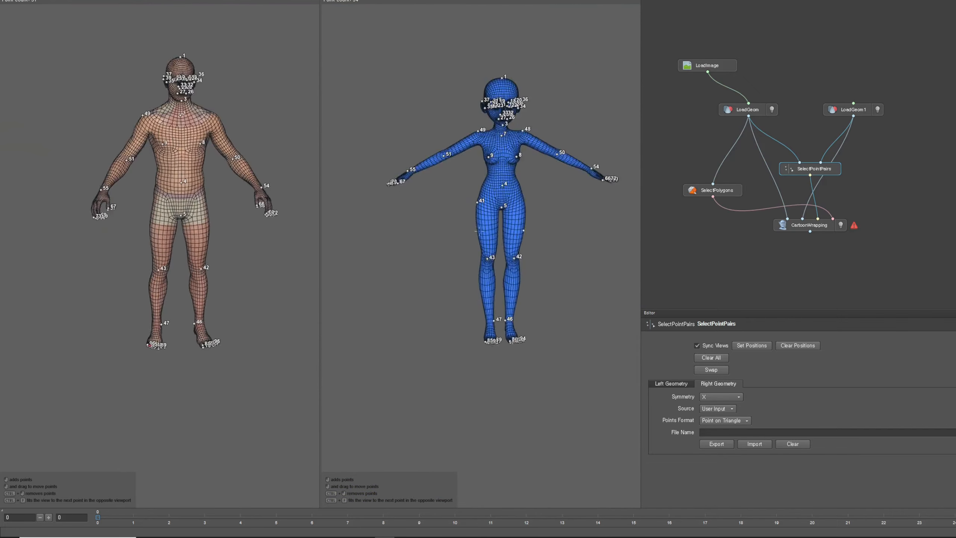
scroll(480, 241, "up", 5)
left_click_drag(480, 241, 438, 249, "alt")
In the SelectPolygons node, select four adjacent polygons of the mouth cavity inside the male head
left_click(717, 192)
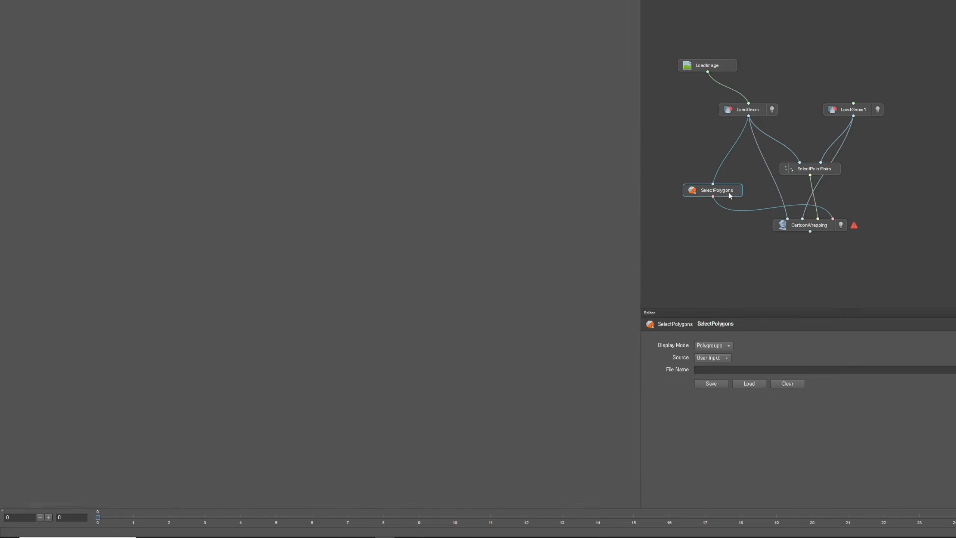
left_click_drag(368, 182, 408, 176, "alt")
middle_click_drag(408, 176, 375, 186, "alt")
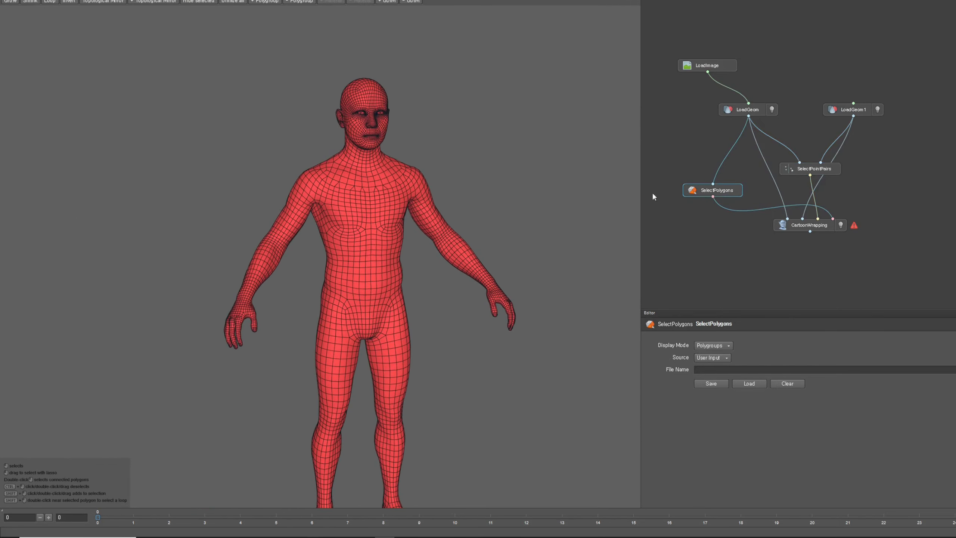
middle_click_drag(490, 181, 455, 222, "alt")
scroll(442, 219, "up", 6)
left_click_drag(384, 219, 414, 213, "alt")
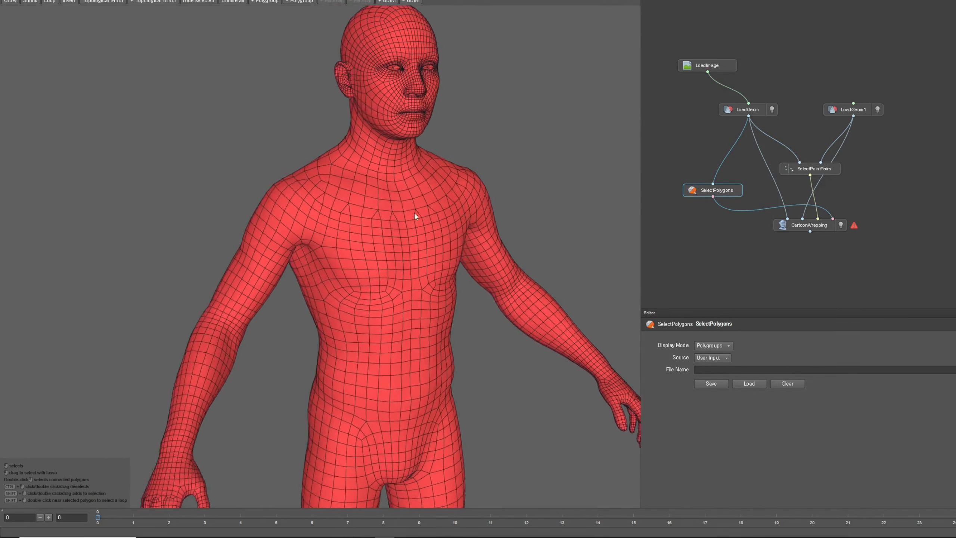
middle_click_drag(414, 213, 386, 260, "alt")
scroll(399, 245, "up", 3)
middle_click_drag(425, 185, 416, 225, "alt")
middle_click_drag(399, 259, 411, 320)
scroll(390, 291, "up", 10)
right_click_drag(411, 320, 514, 345, "alt")
middle_click_drag(514, 345, 260, 119, "alt")
left_click(231, 297)
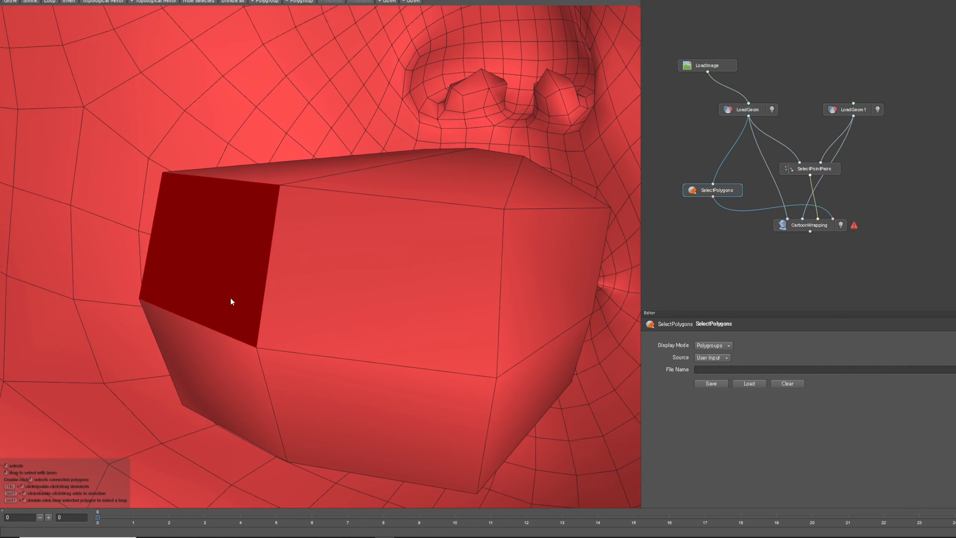
left_click(231, 359, "shift")
left_click(320, 324, "shift")
left_click(342, 377, "shift")
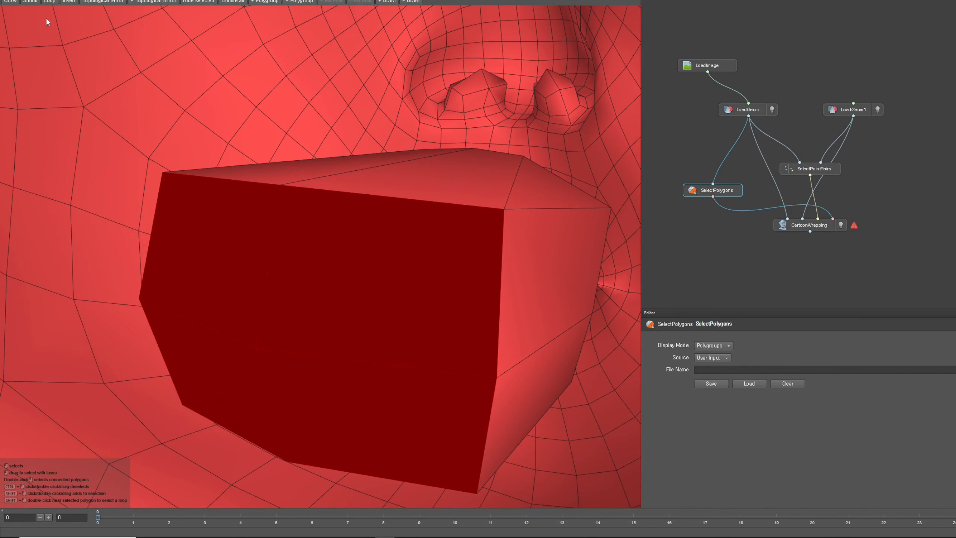
Grow the polygon selection repeatedly to cover more of the mouth cavity, trying Shrink once in between
left_click(14, 2)
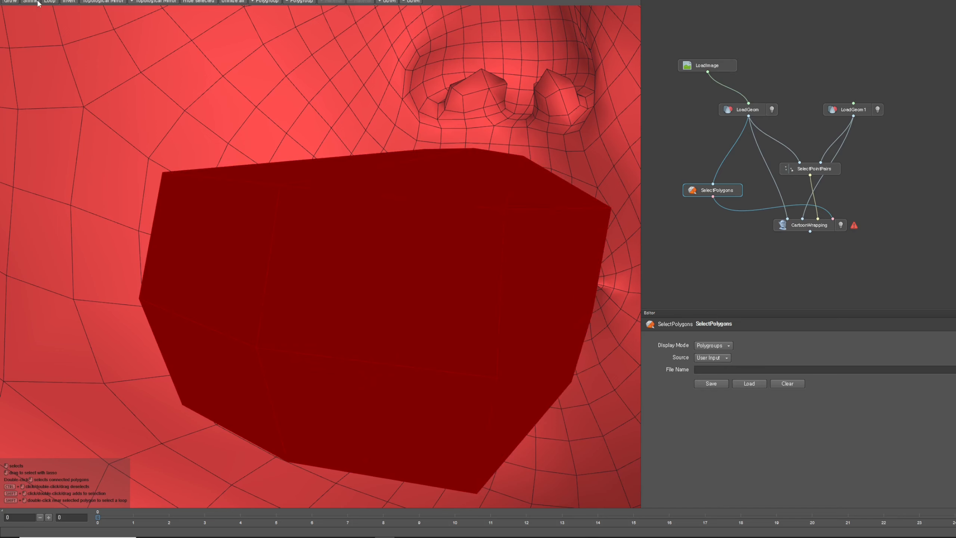
left_click(30, 2)
left_click(10, 2)
left_click_drag(339, 170, 169, 120, "alt")
left_click(7, 1)
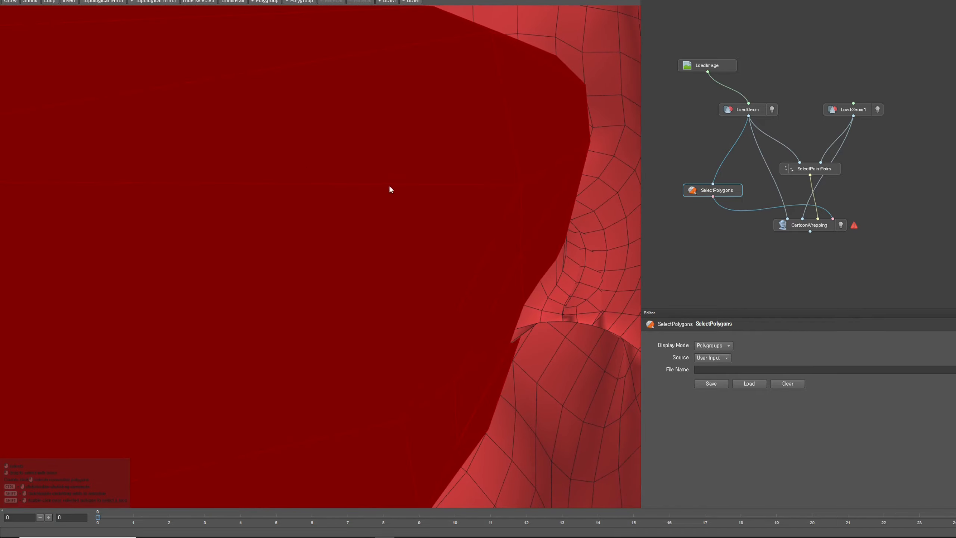
Select all the polygons filling the opening of one eye
left_click_drag(553, 327, 412, 261, "alt")
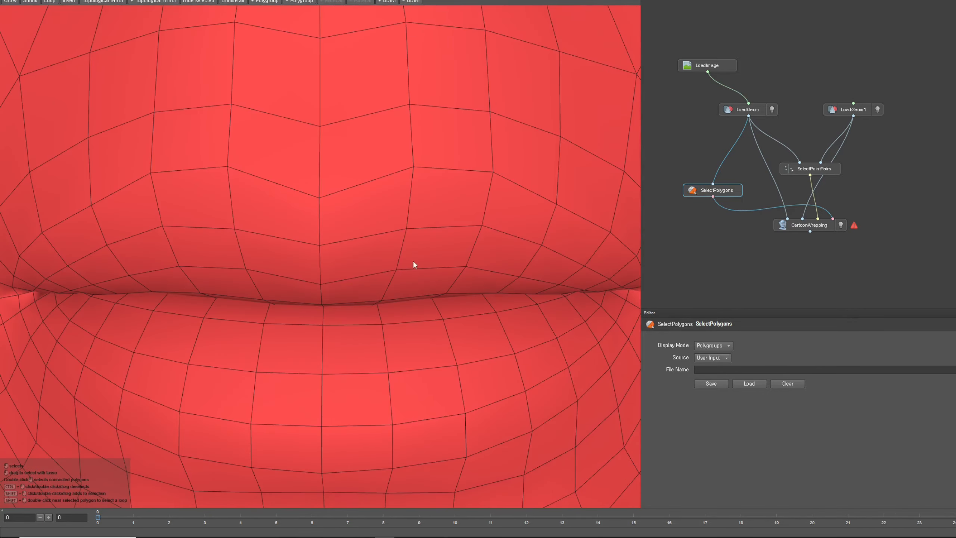
right_click_drag(413, 260, 444, 187, "alt")
middle_click_drag(443, 187, 438, 295, "alt")
right_click_drag(438, 295, 484, 240, "alt")
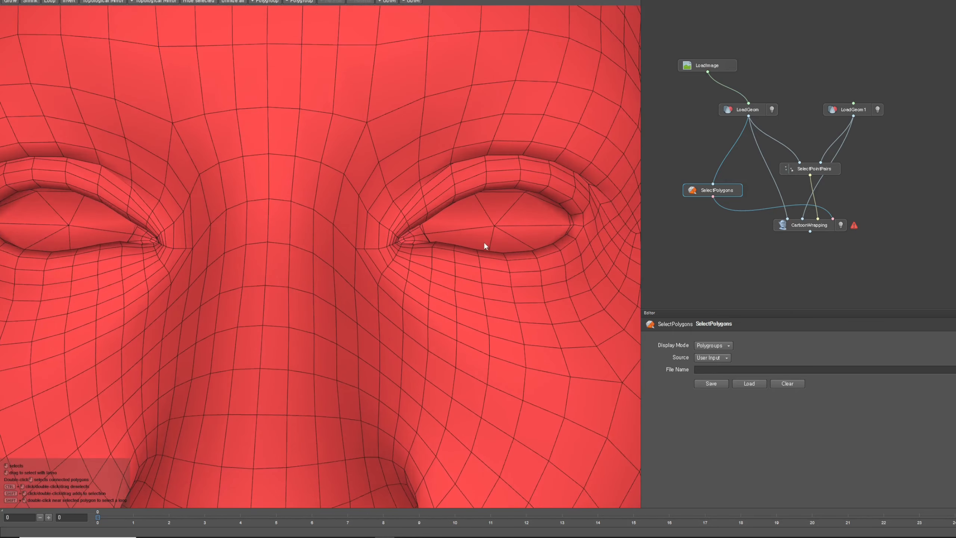
middle_click_drag(484, 241, 428, 244, "alt")
right_click_drag(427, 243, 429, 216, "alt")
mouse_move(431, 227)
left_mouse_down()
mouse_move(458, 212)
mouse_move(481, 217)
mouse_move(485, 238)
mouse_move(470, 251)
left_mouse_up()
left_click(469, 251, "shift")
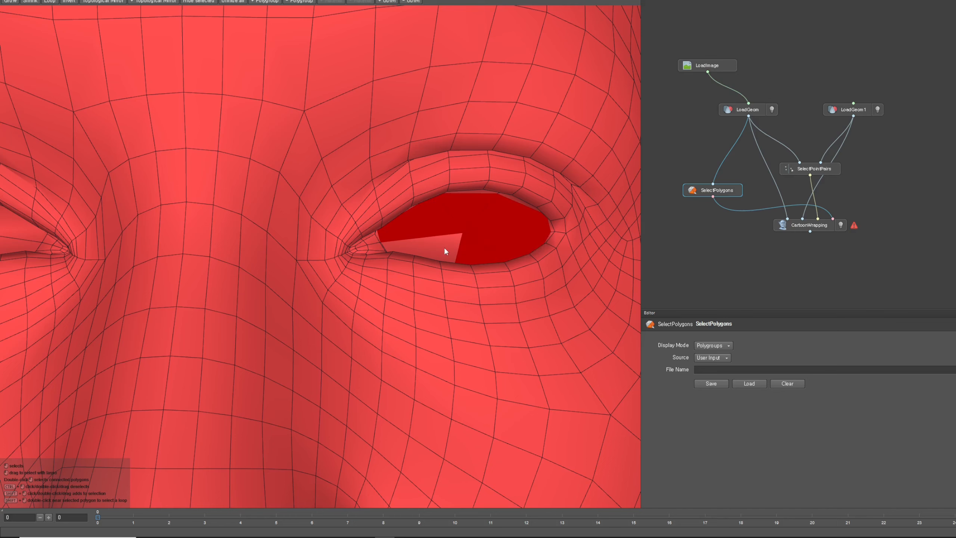
left_click(428, 246, "shift")
Extend the eye polygon selection to the opposite eye with Topological Mirror
right_click_drag(370, 238, 326, 255, "alt")
middle_click_drag(326, 255, 465, 177, "alt")
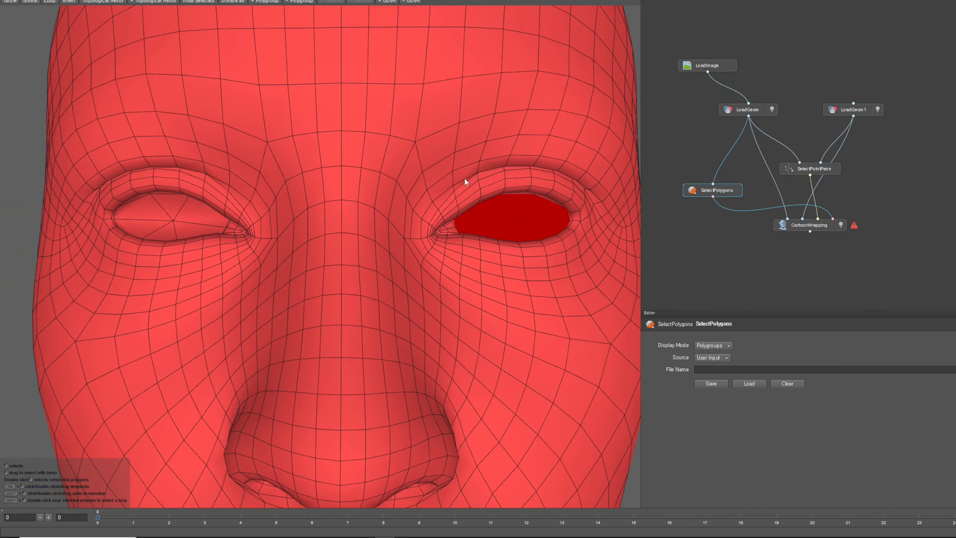
left_click(157, 2)
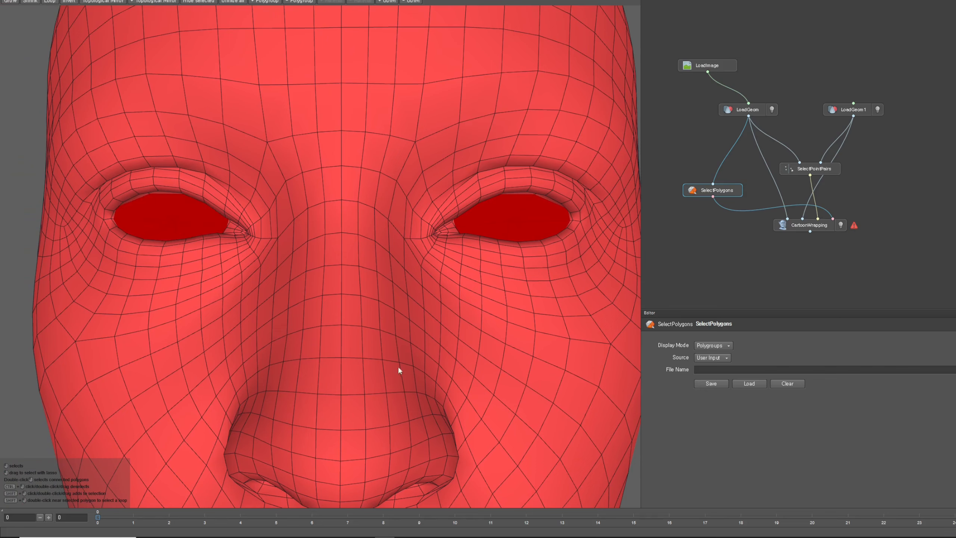
Examine the male head's polygon selection around the eyes, ears and mouth, and view the upper body
right_click_drag(394, 236, 455, 377, "alt")
middle_click_drag(455, 378, 413, 175, "alt")
left_click_drag(346, 252, 452, 264, "alt")
right_click_drag(452, 264, 499, 283, "alt")
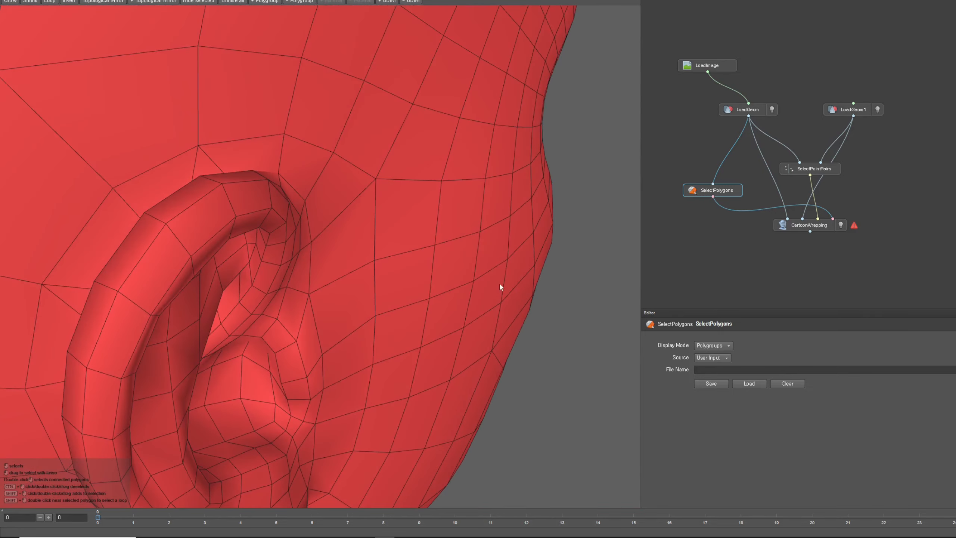
middle_click_drag(436, 439, 428, 288, "alt")
left_click_drag(429, 288, 480, 340, "alt")
left_click_drag(439, 154, 334, 211, "alt")
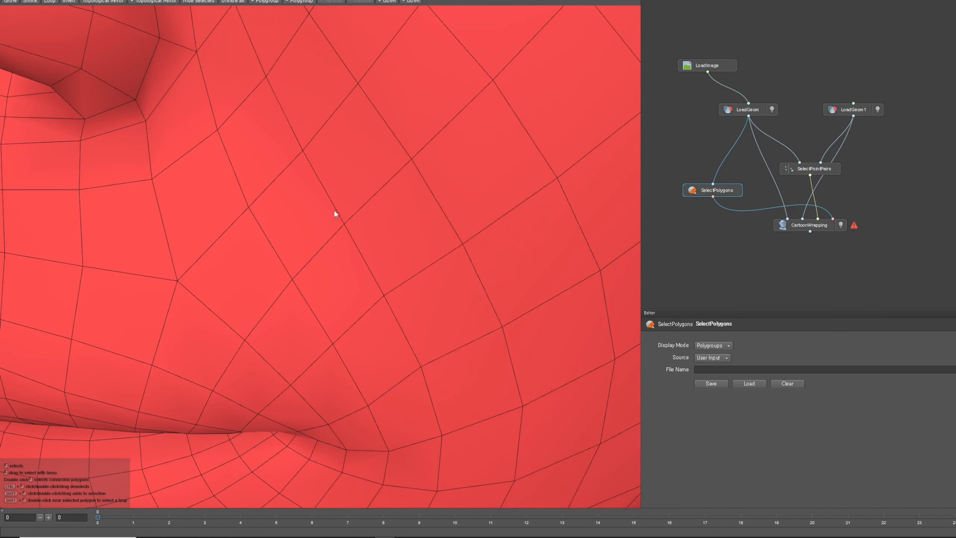
right_click_drag(333, 211, 358, 43, "alt")
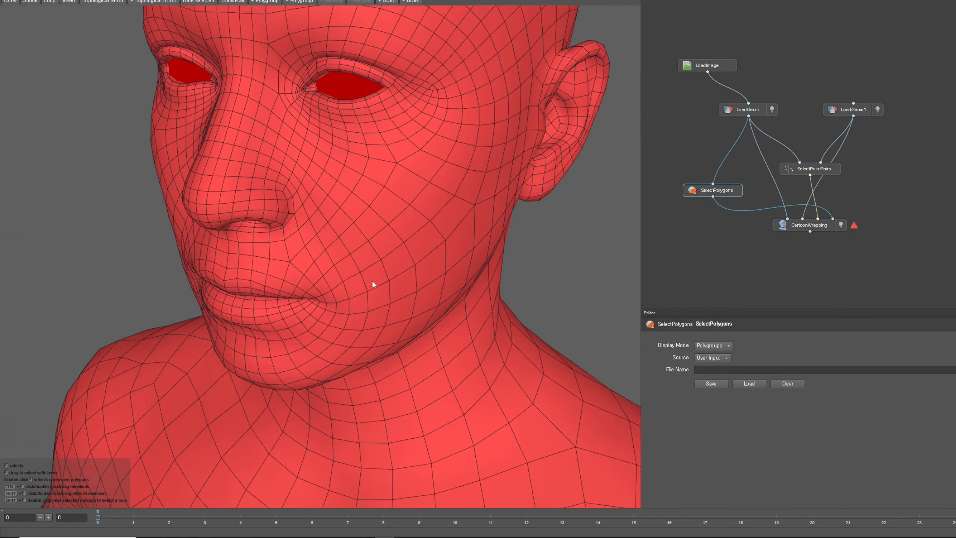
scroll(373, 280, "down", 5)
left_click_drag(375, 272, 436, 265, "alt")
middle_click_drag(459, 306, 473, 233, "alt")
scroll(473, 233, "down", 2)
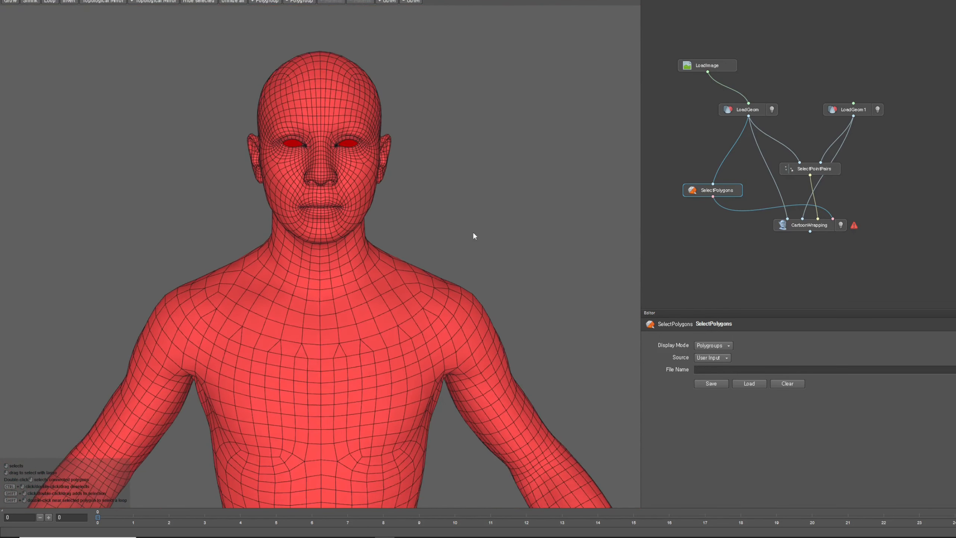
scroll(474, 234, "down", 2)
Open the CartoonWrapping node and compute the wrap of the male base mesh onto the cartoon body
left_click(809, 226)
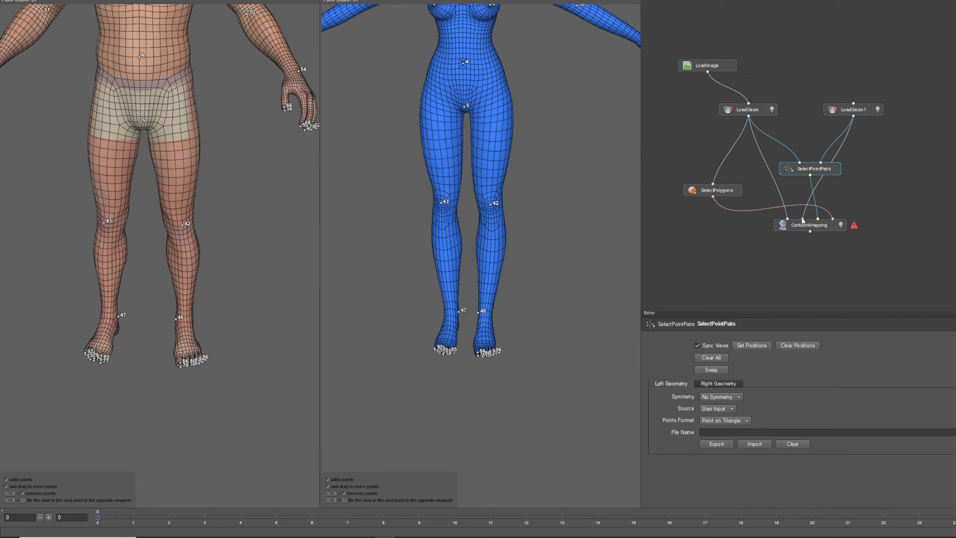
scroll(581, 300, "down", 2)
scroll(590, 283, "up", 1)
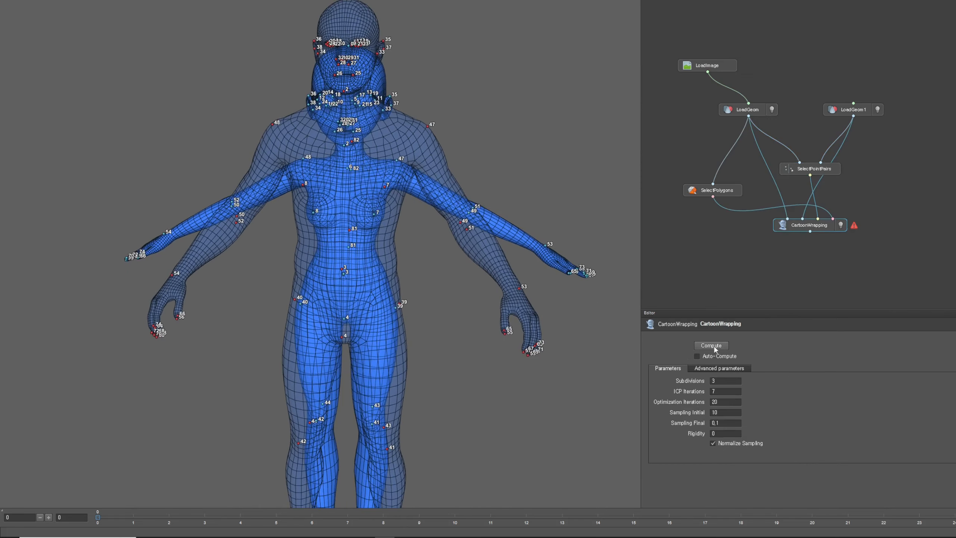
scroll(485, 285, "down", 3)
scroll(485, 288, "up", 3)
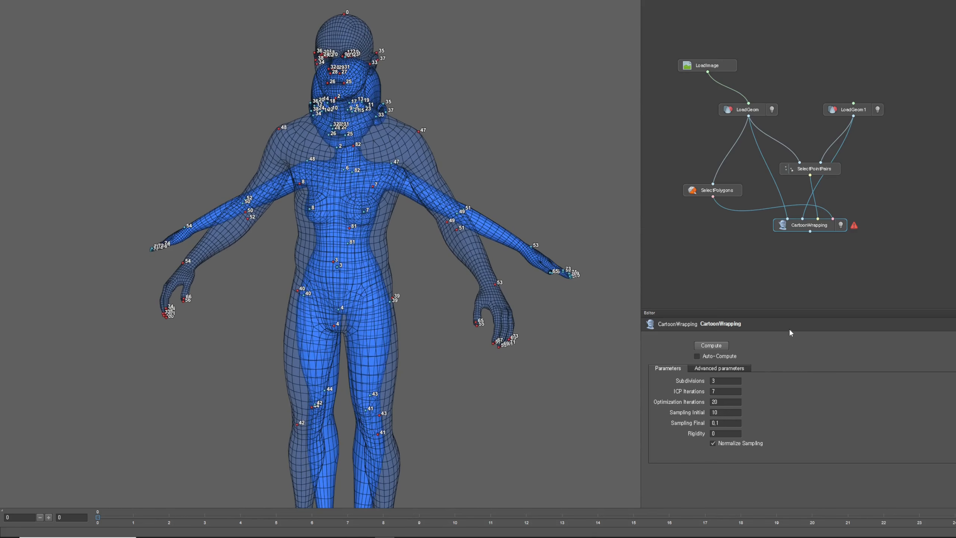
left_click(712, 346)
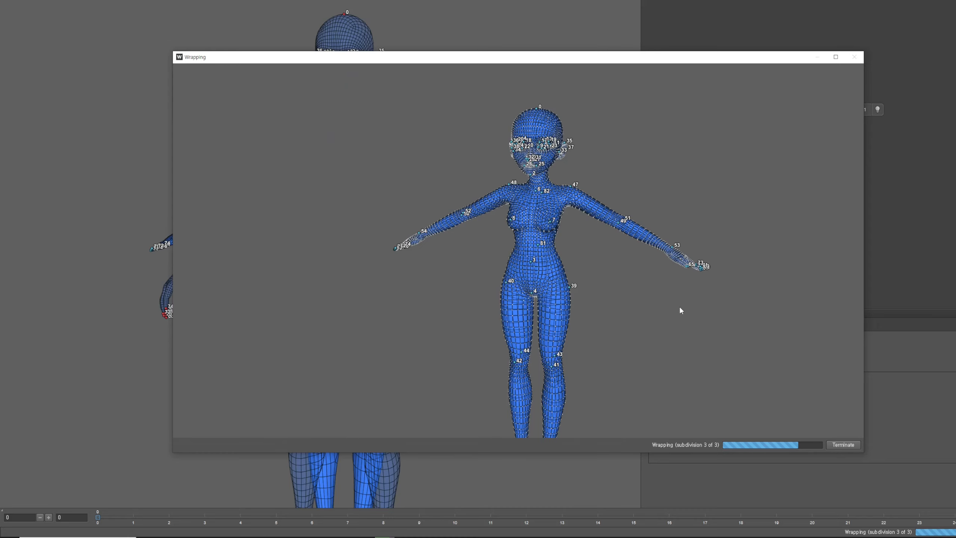
Examine the wrapped mesh over the whole body and close up on the head, eyes and face
middle_click_drag(468, 260, 480, 229, "alt")
left_click_drag(425, 286, 413, 288, "alt")
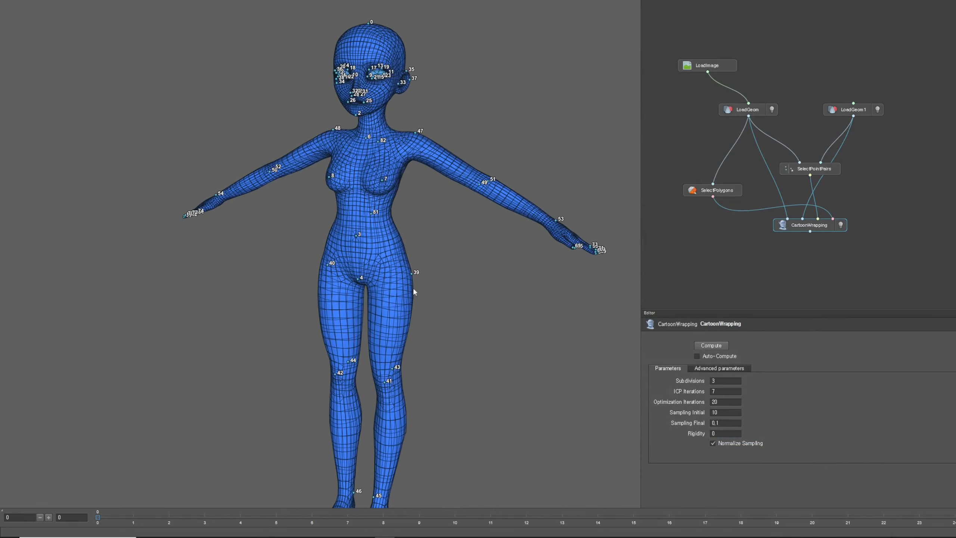
middle_click_drag(469, 276, 430, 274, "alt")
left_click_drag(431, 274, 423, 273, "alt")
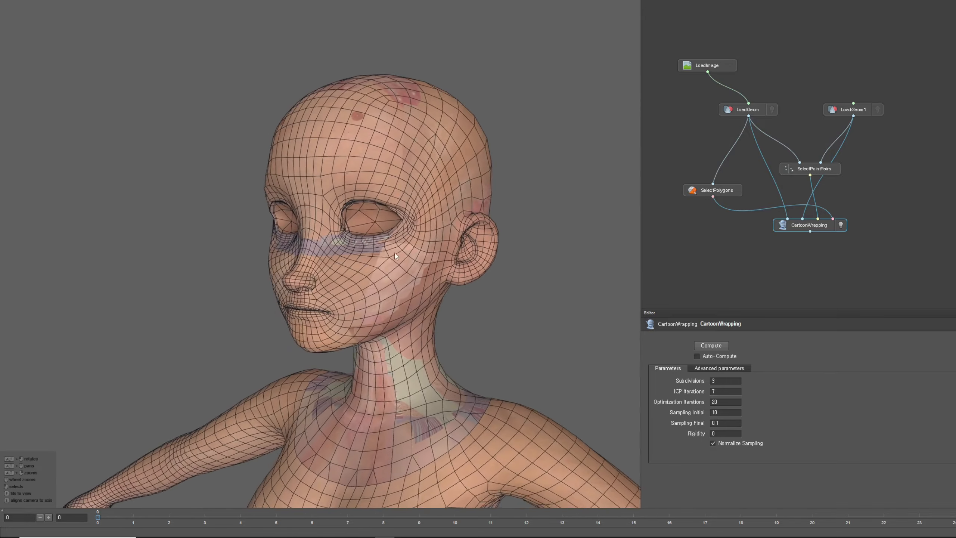
left_click_drag(394, 253, 360, 265, "alt")
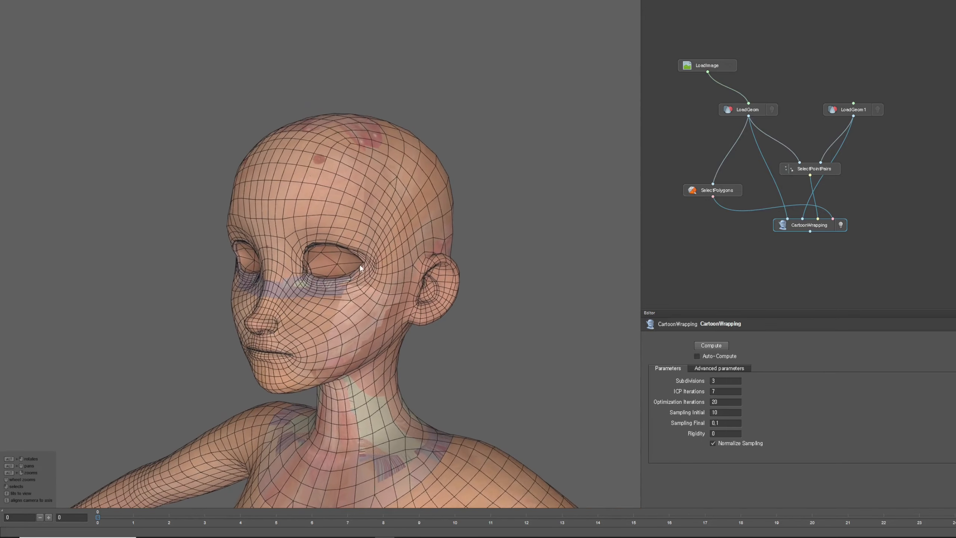
right_click_drag(360, 264, 451, 312, "alt")
middle_click_drag(451, 312, 444, 163, "alt")
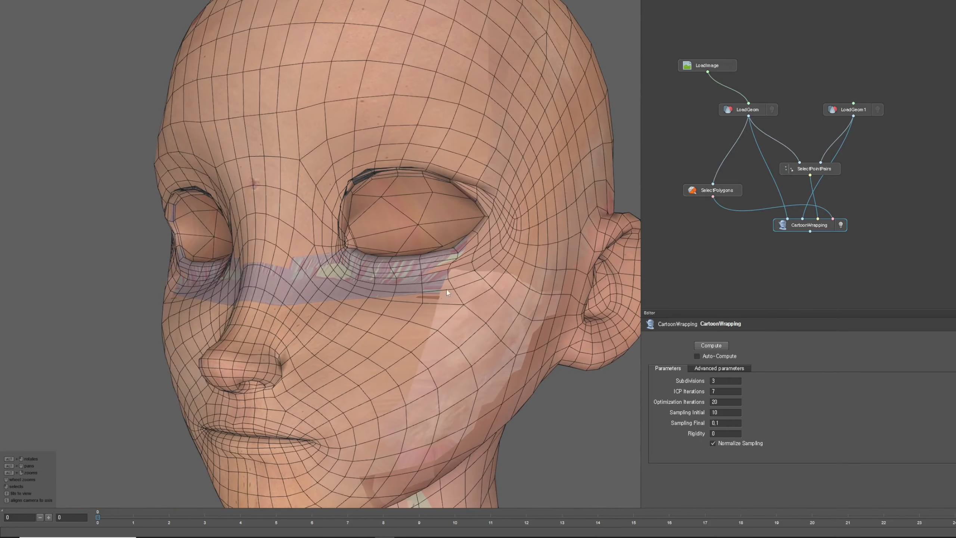
scroll(447, 288, "down", 5)
left_click_drag(447, 289, 420, 334, "alt")
middle_click_drag(405, 370, 424, 332, "alt")
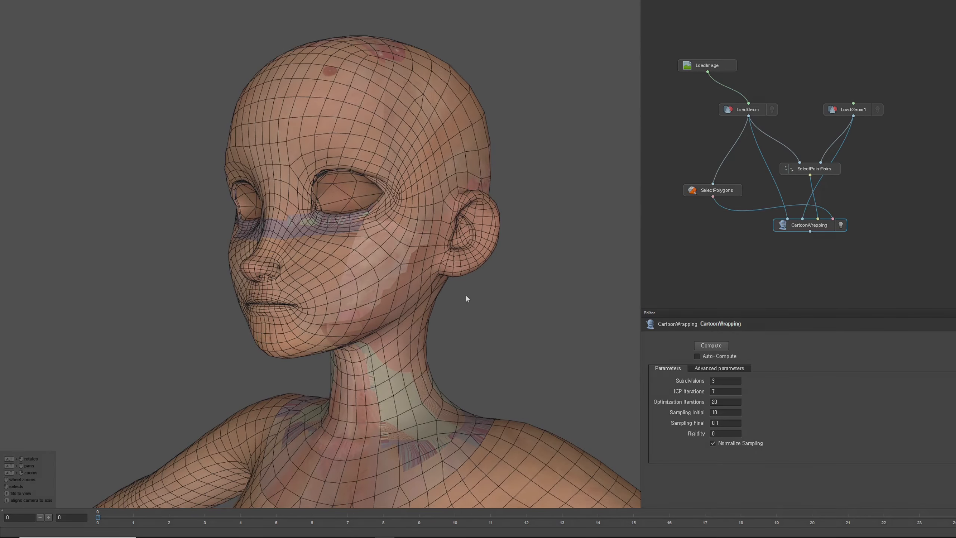